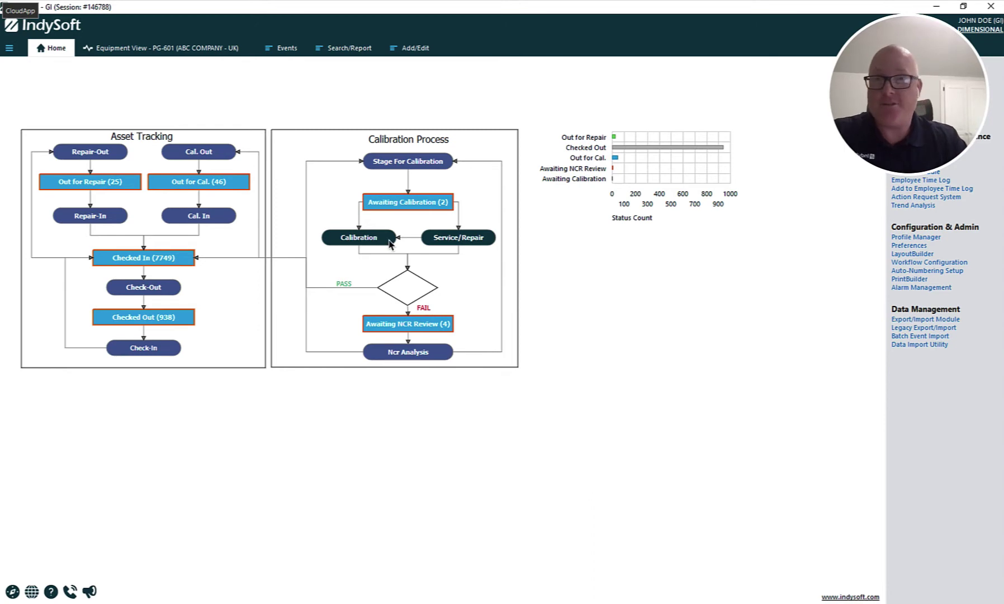
- In the equipment view of asset PG-601, set the default test points' setup grid to UK-PRESSURE
click(177, 50)
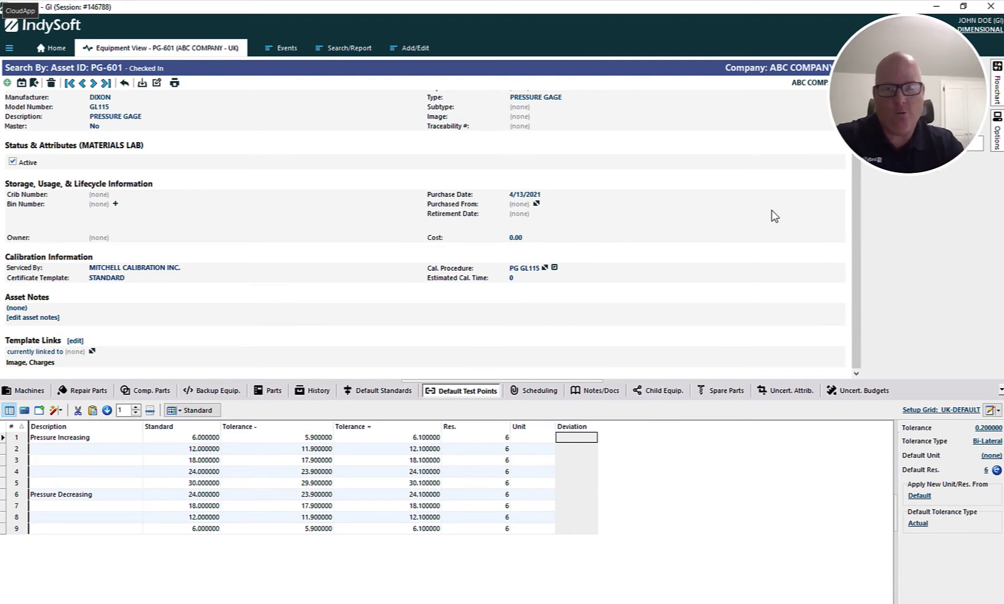
click(998, 410)
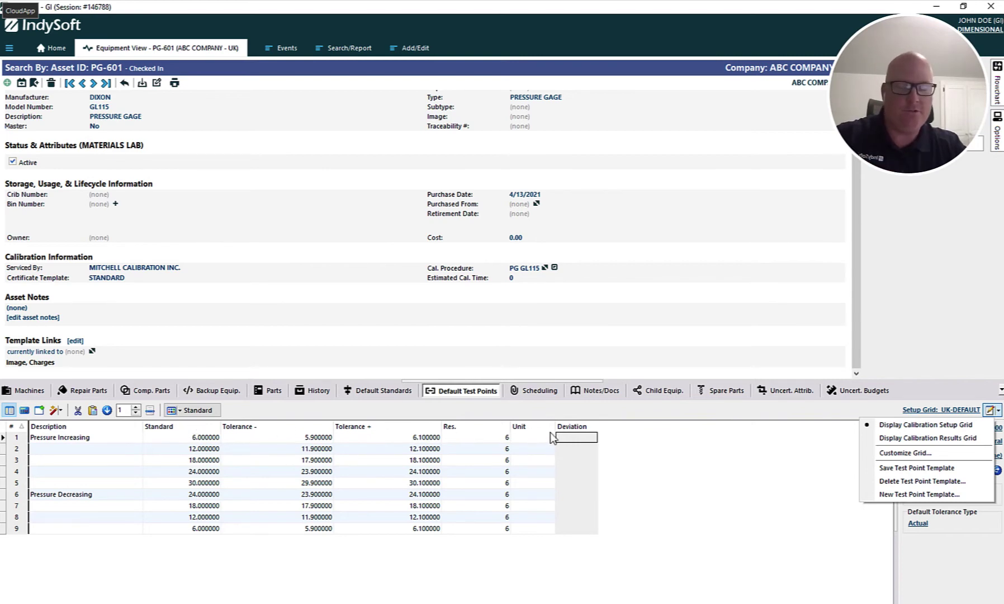
click(419, 300)
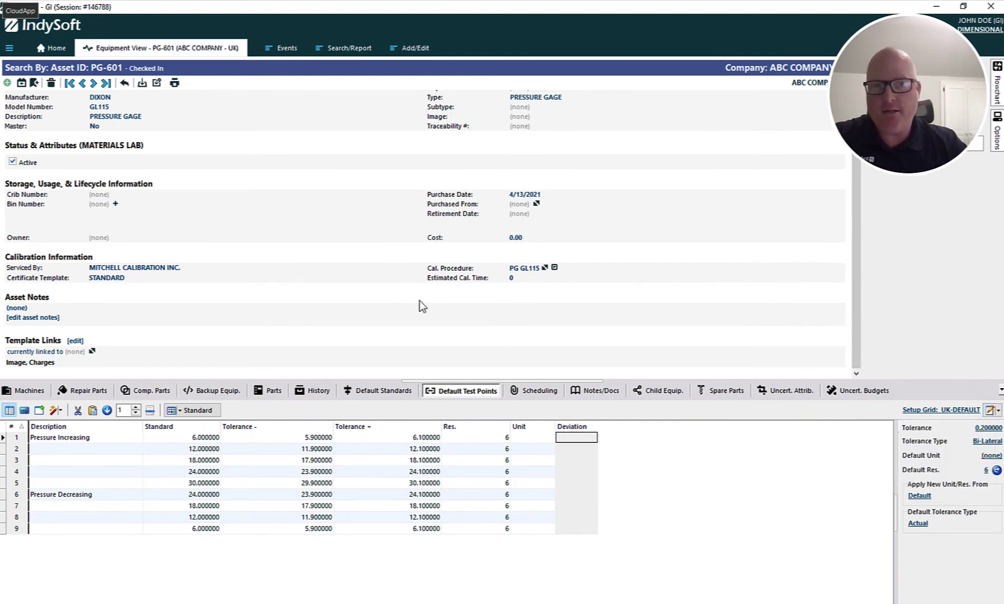
click(949, 409)
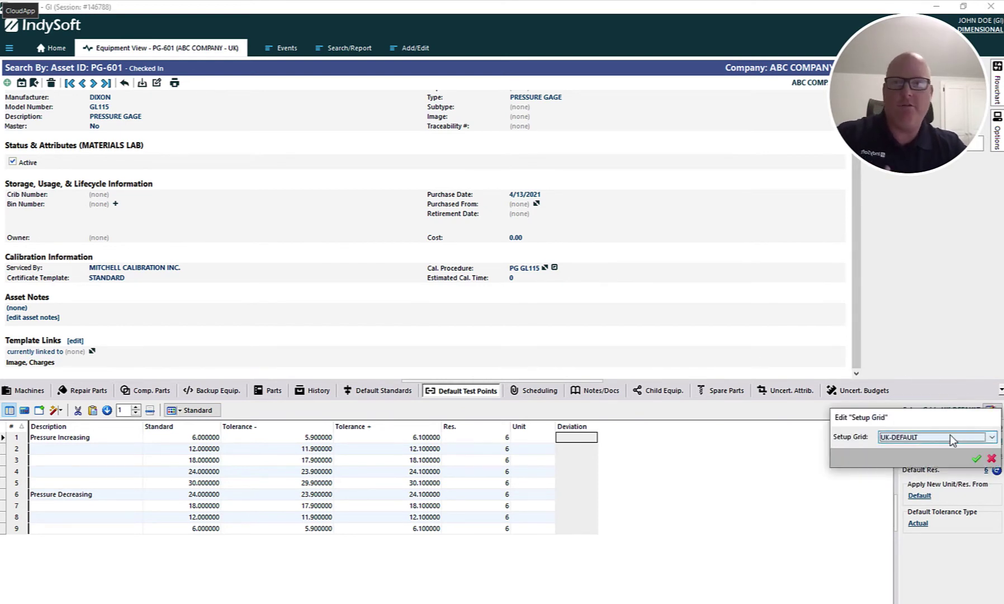
click(950, 436)
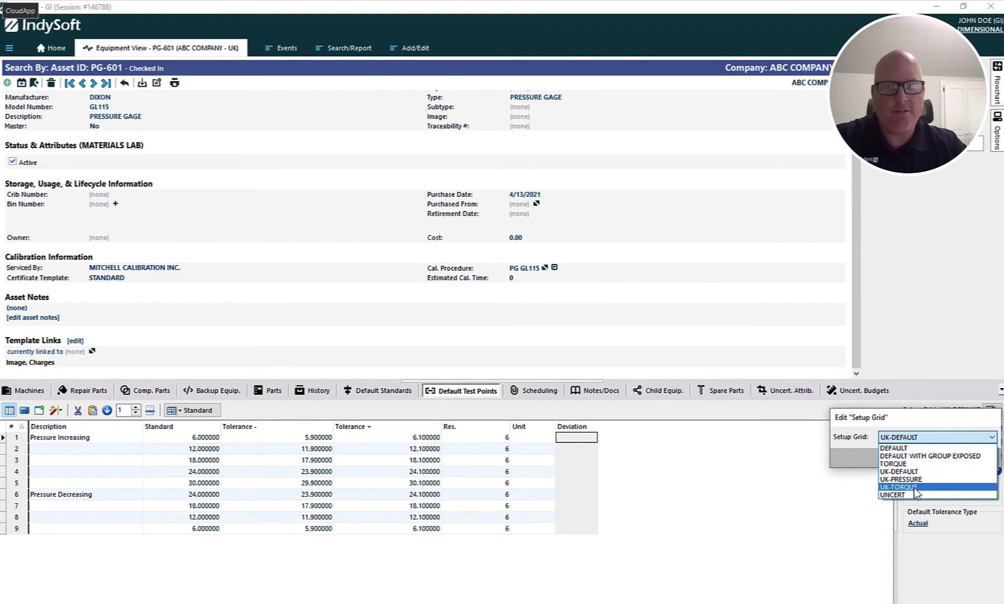
click(916, 480)
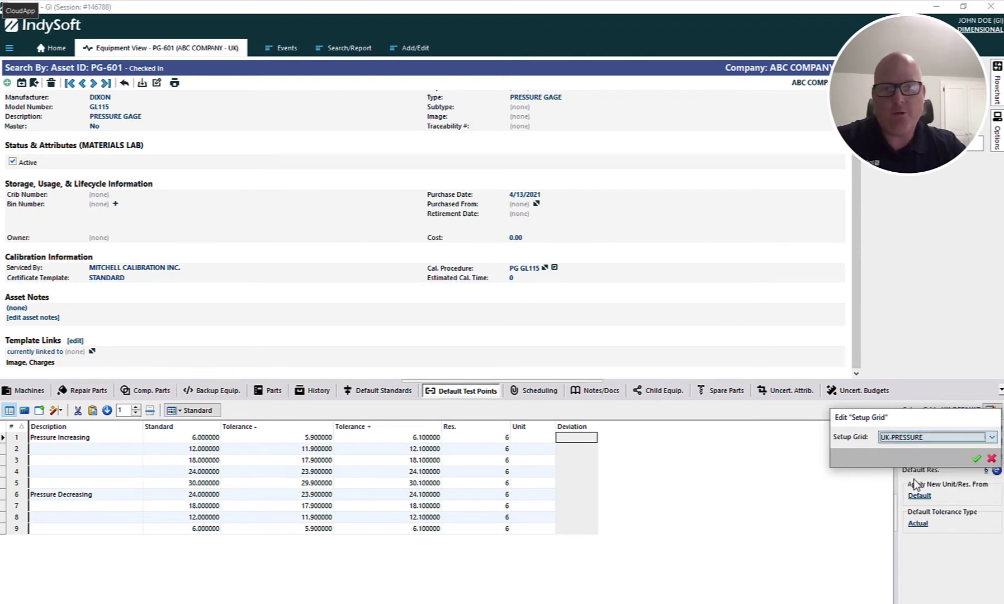
click(979, 455)
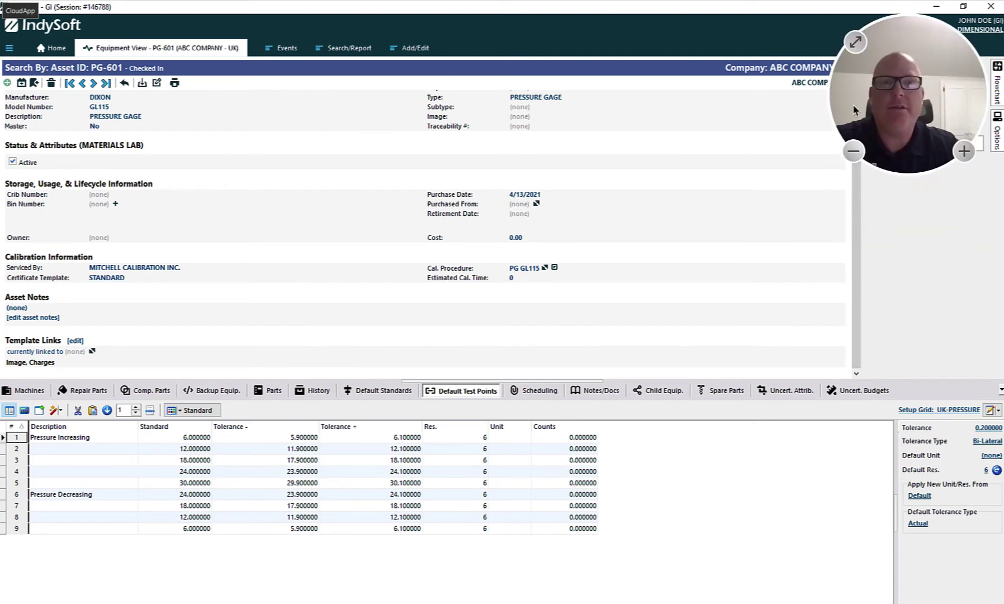
- Switch the equipment search to ABC COMPANY INC and open the torque wrench asset 002304
click(795, 68)
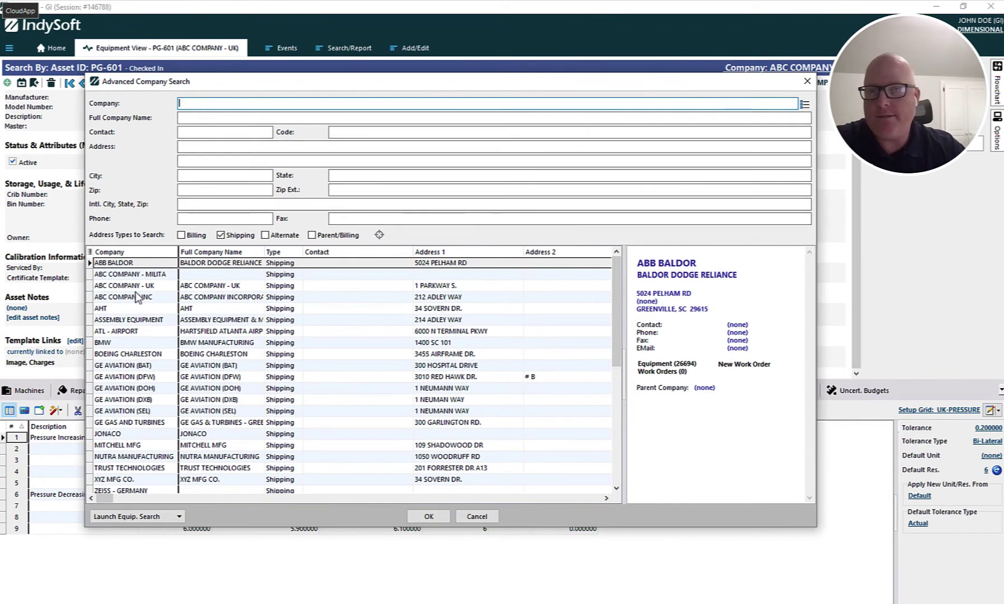
double_click(134, 285)
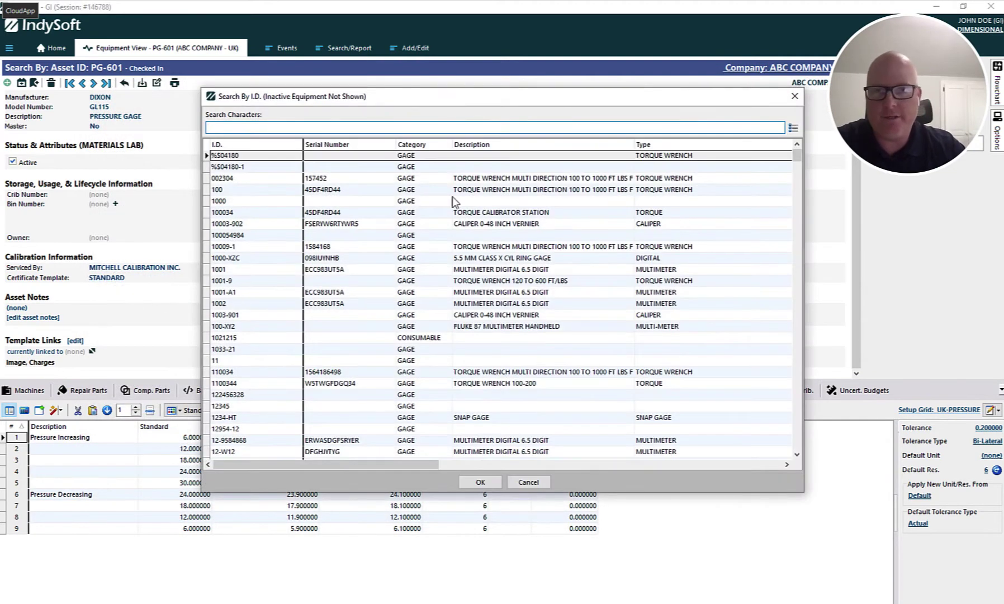
double_click(482, 178)
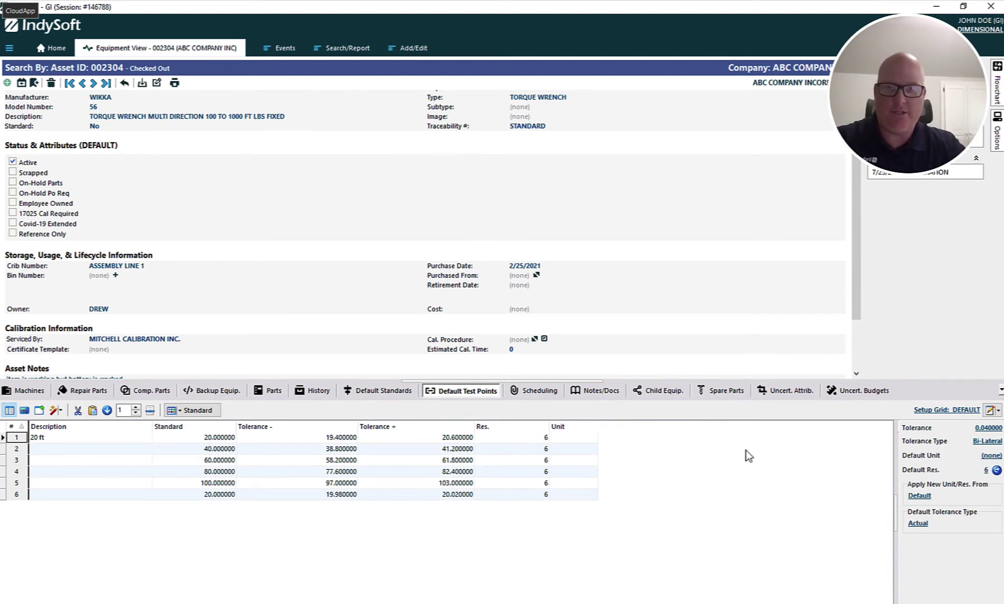
- Add the Accuracy column after Unit in the default test points grid and save the test point template
right_click(640, 447)
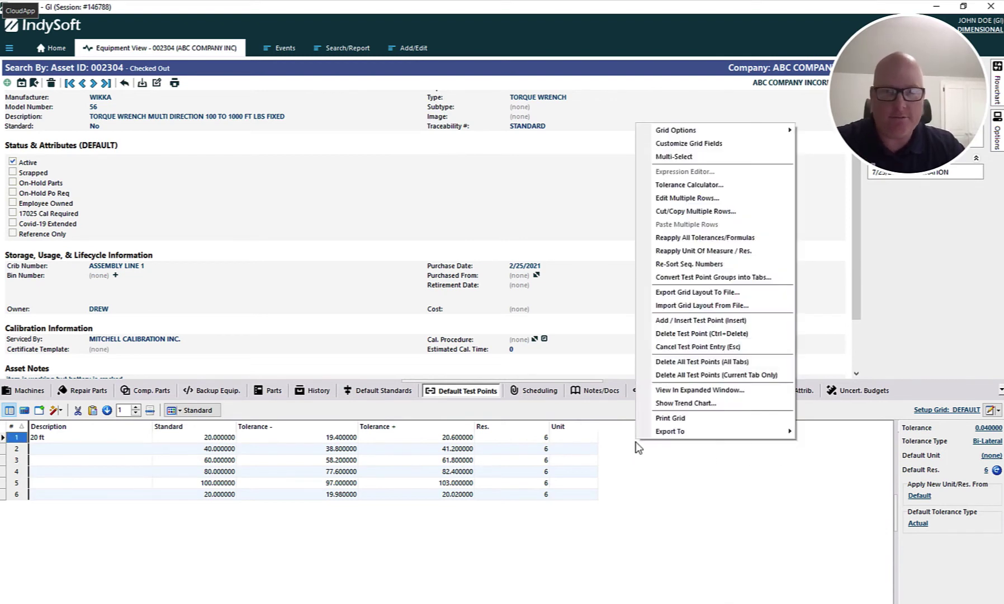
click(691, 147)
click(841, 458)
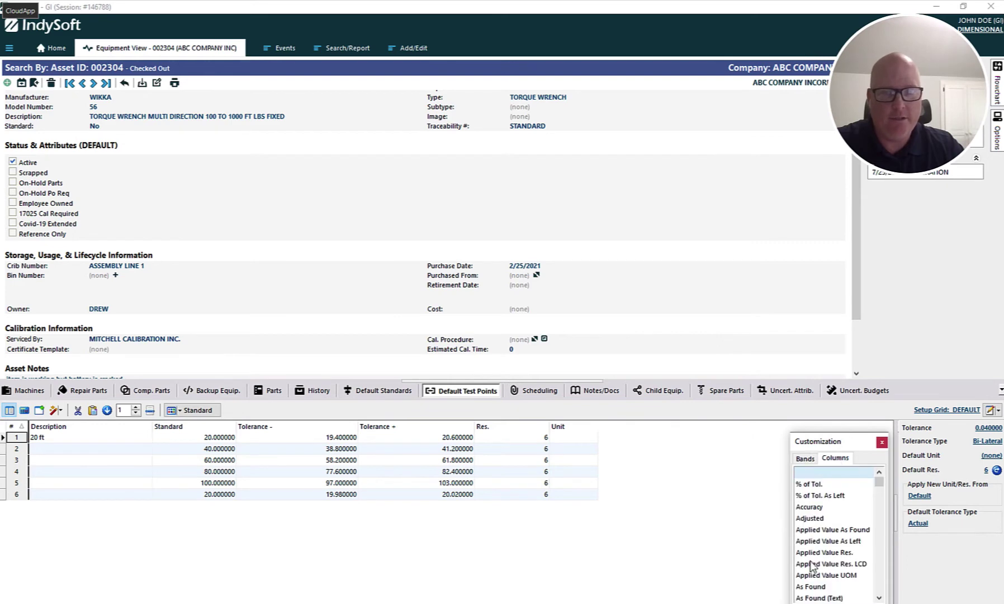
drag(807, 507, 597, 433)
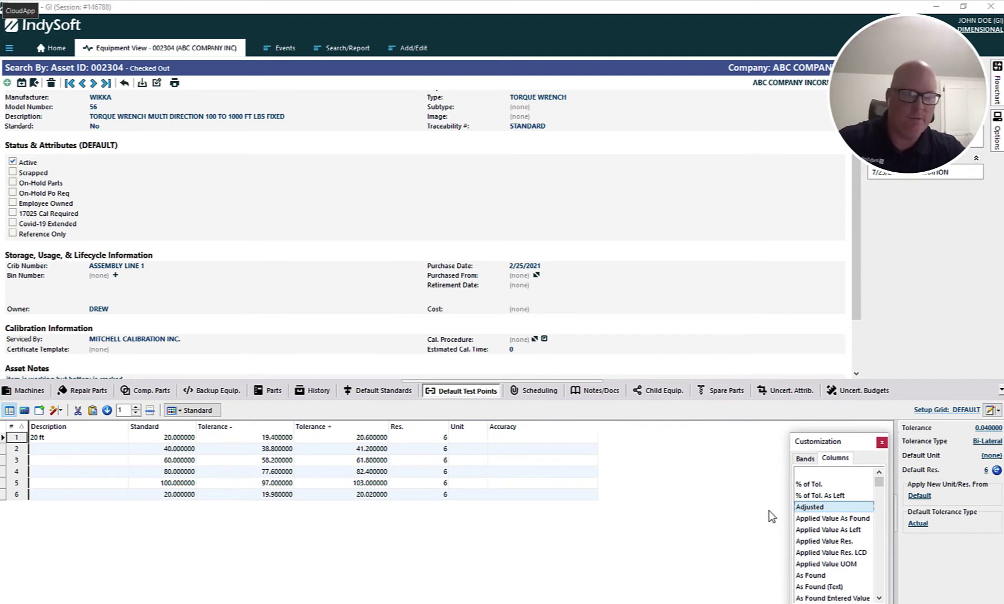
click(881, 443)
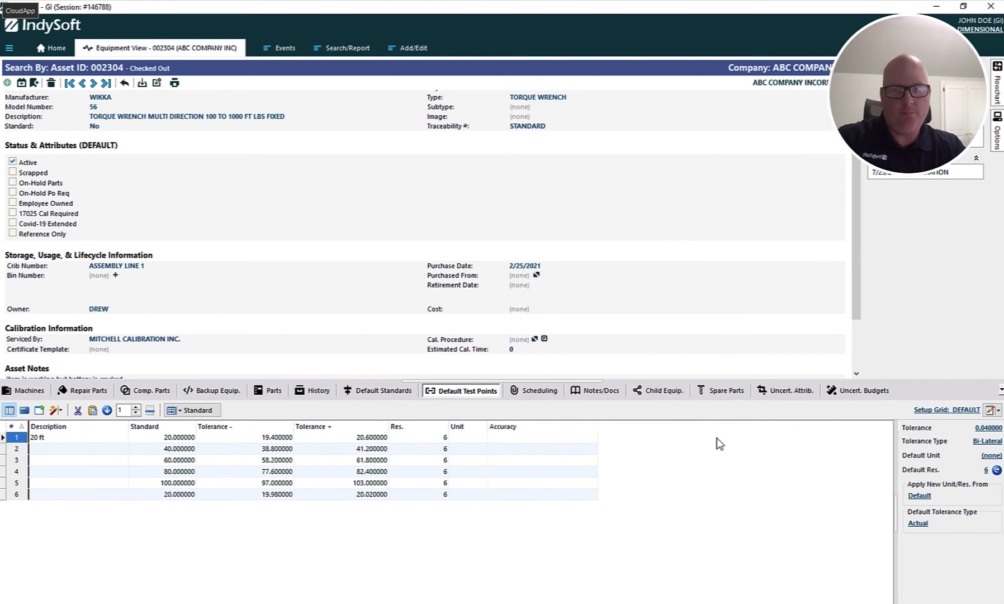
click(996, 410)
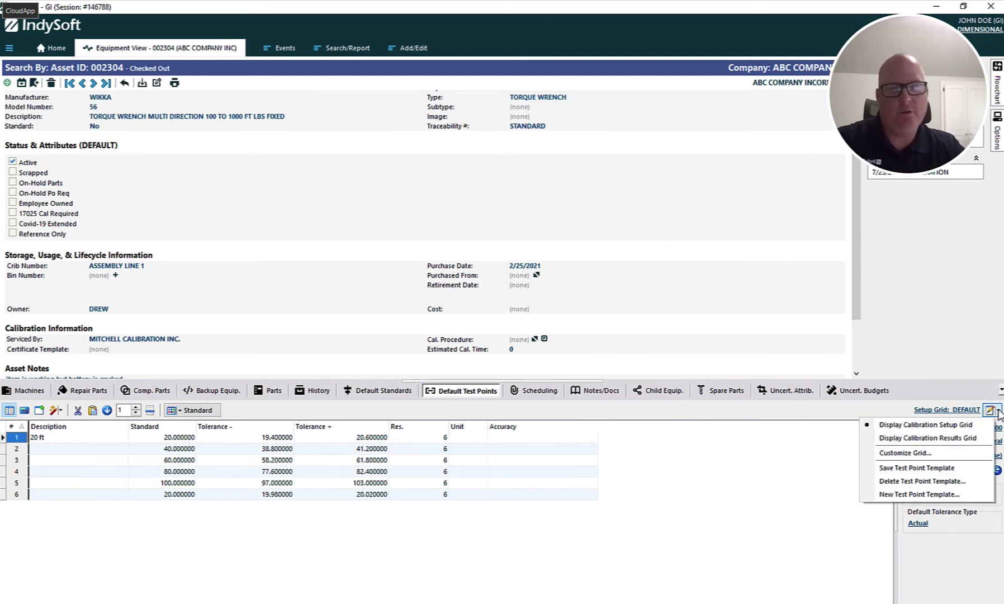
click(910, 468)
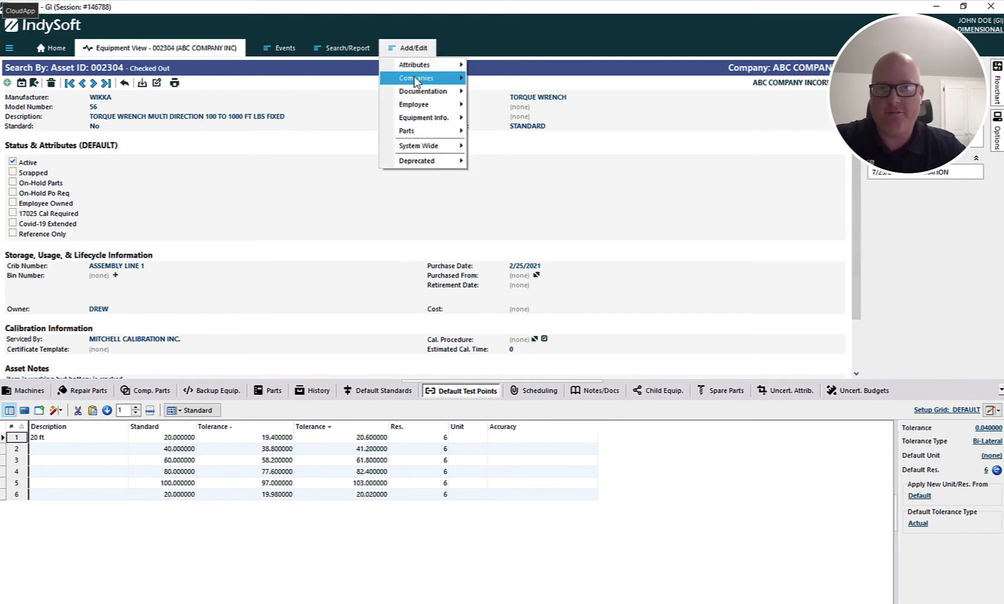
- Open the ABC COMPANY - UK company record for editing and show its custom information
mouse_move(433, 78)
click(518, 77)
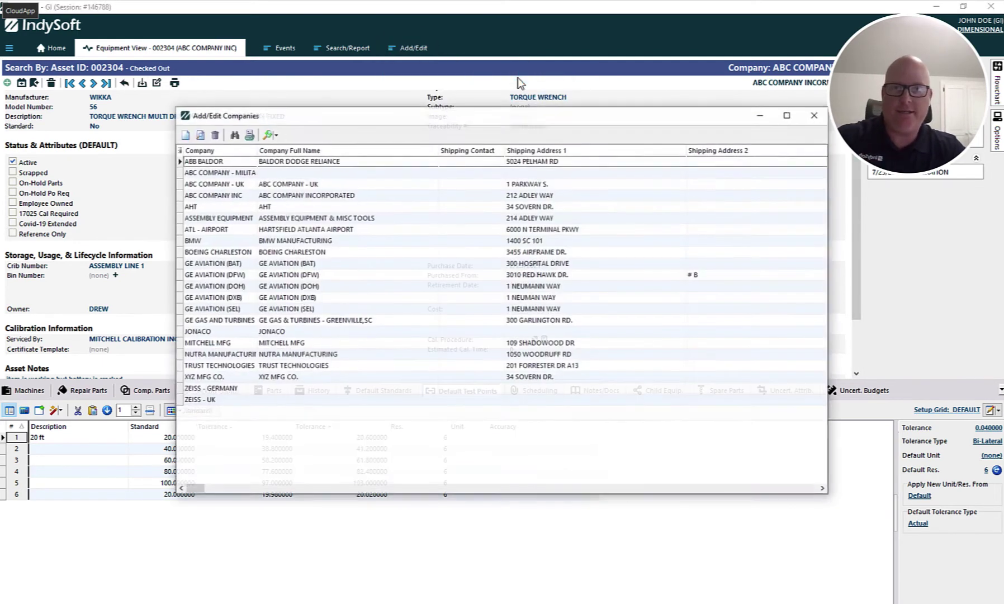
click(229, 185)
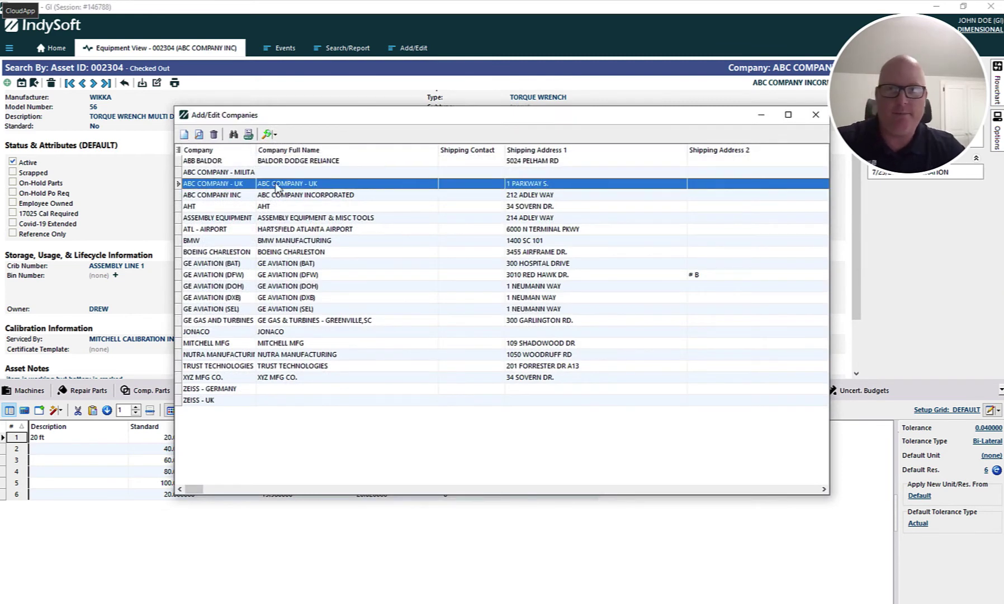
click(222, 197)
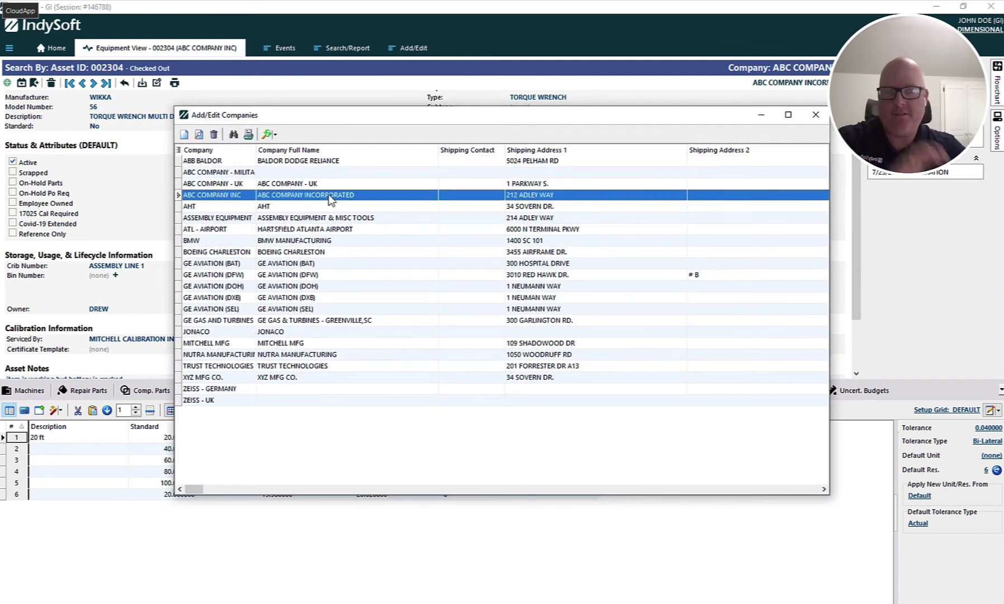
click(236, 183)
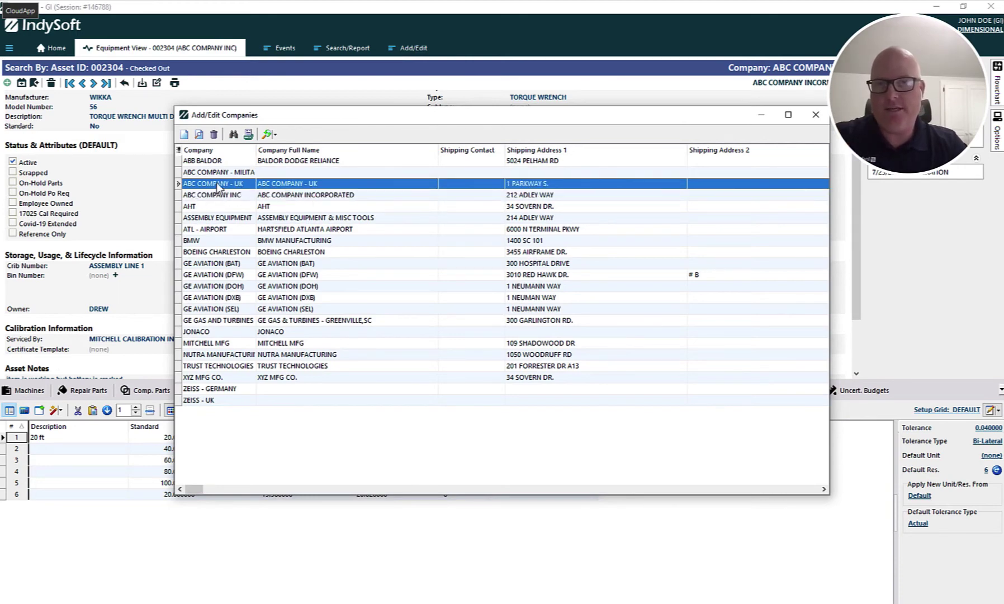
double_click(216, 182)
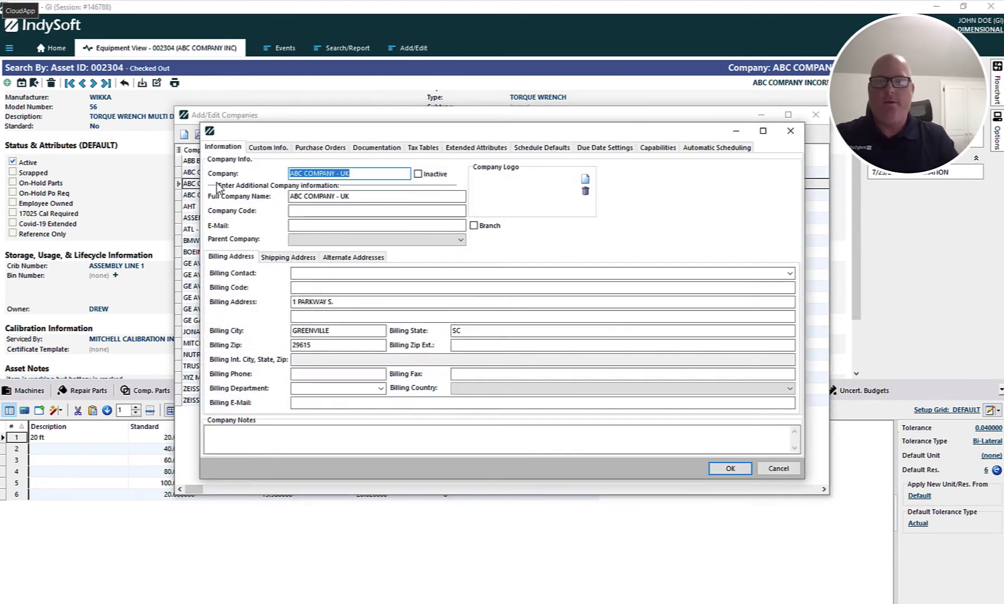
click(276, 149)
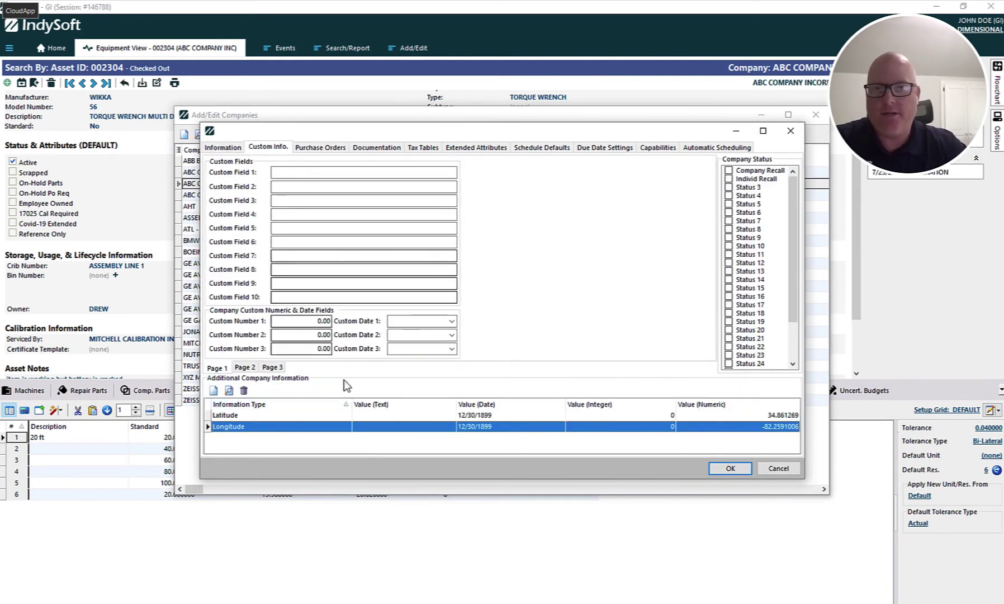
- Add the company variable TP_EDIT_PREFIX with text value UK, save the company record and close the company list
click(214, 390)
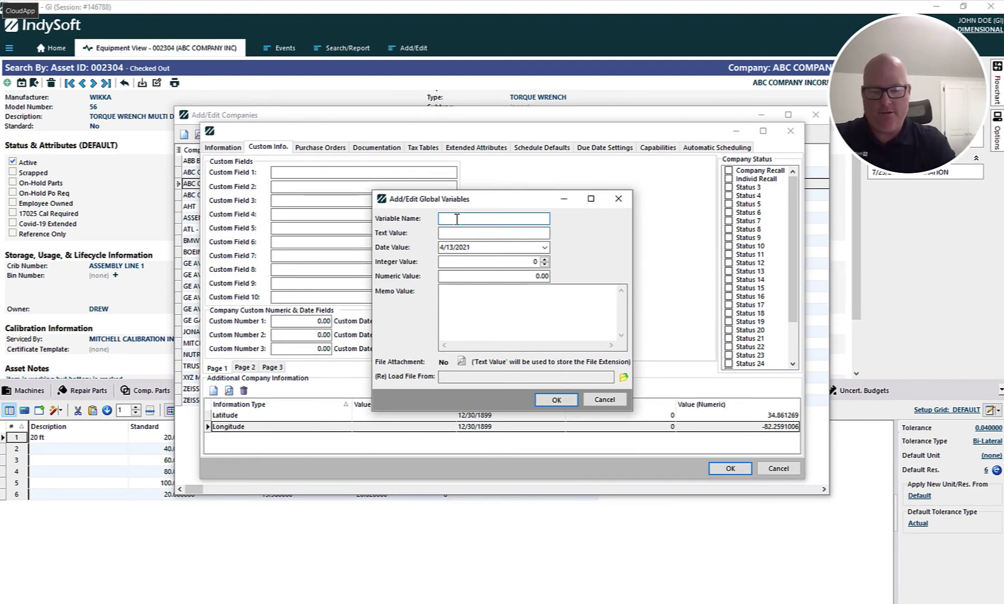
text(TP_ED)
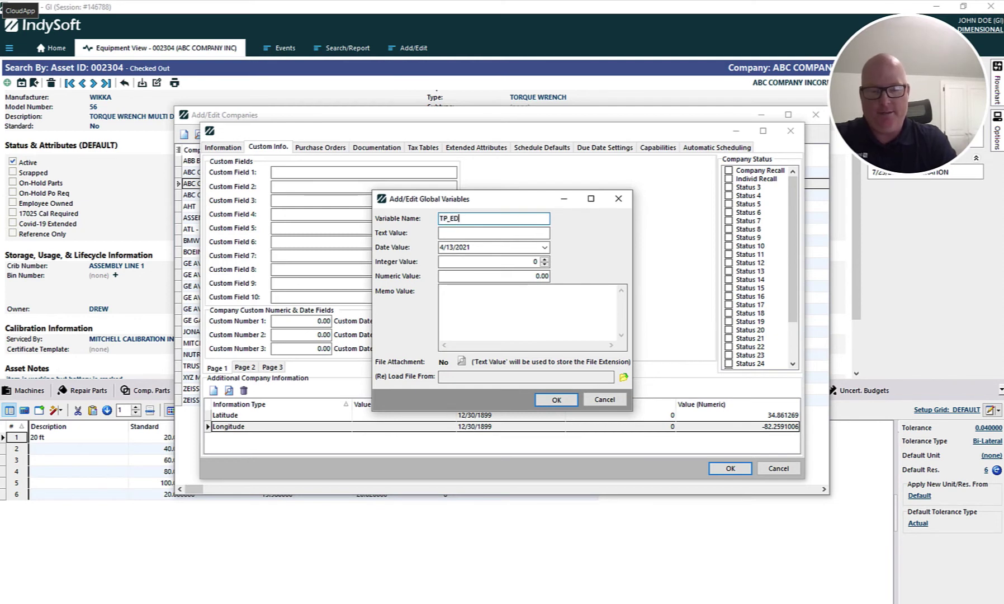
text(IT)
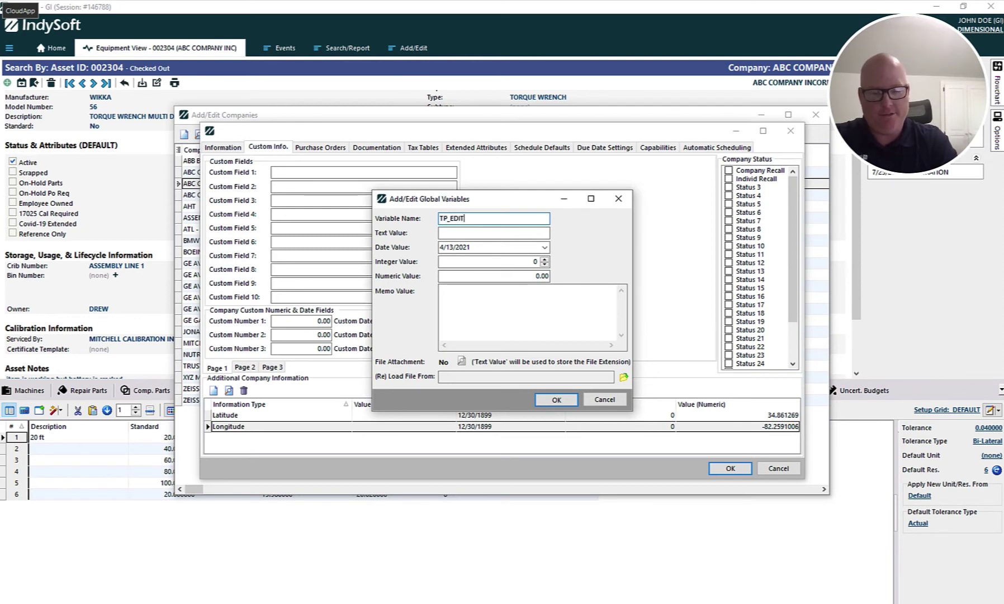
text(_)
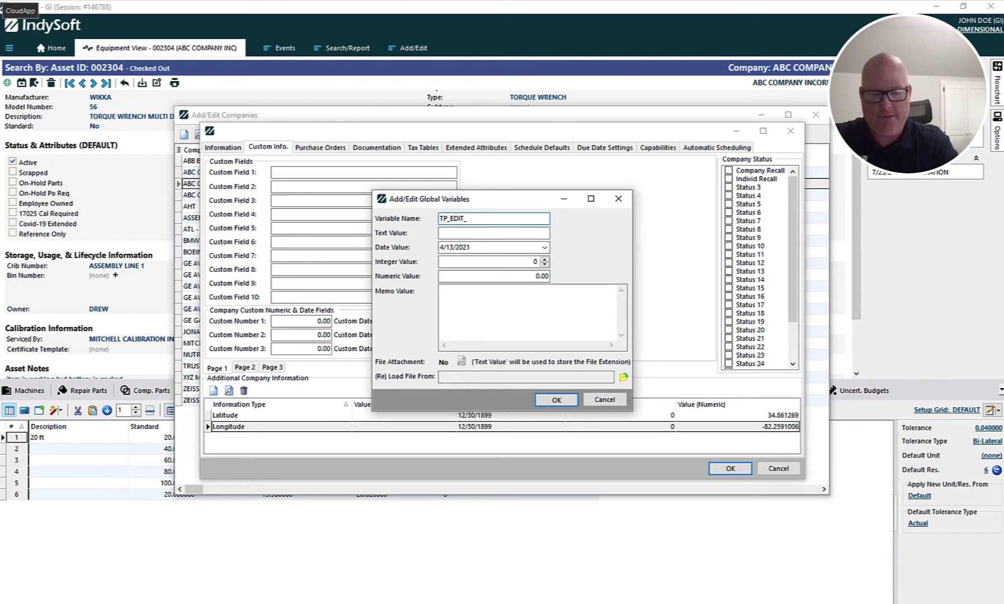
text(PREFIX)
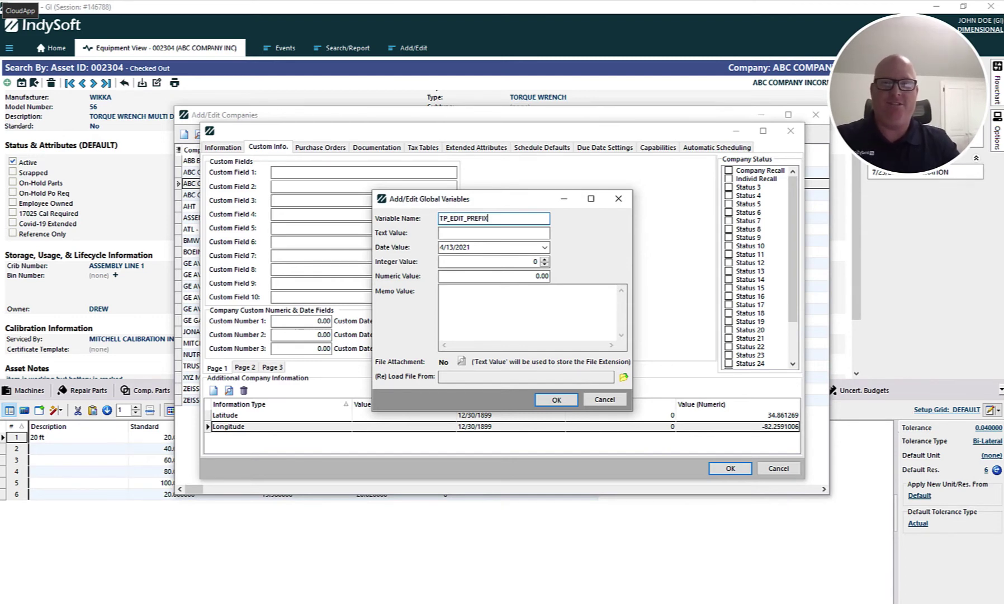
click(459, 232)
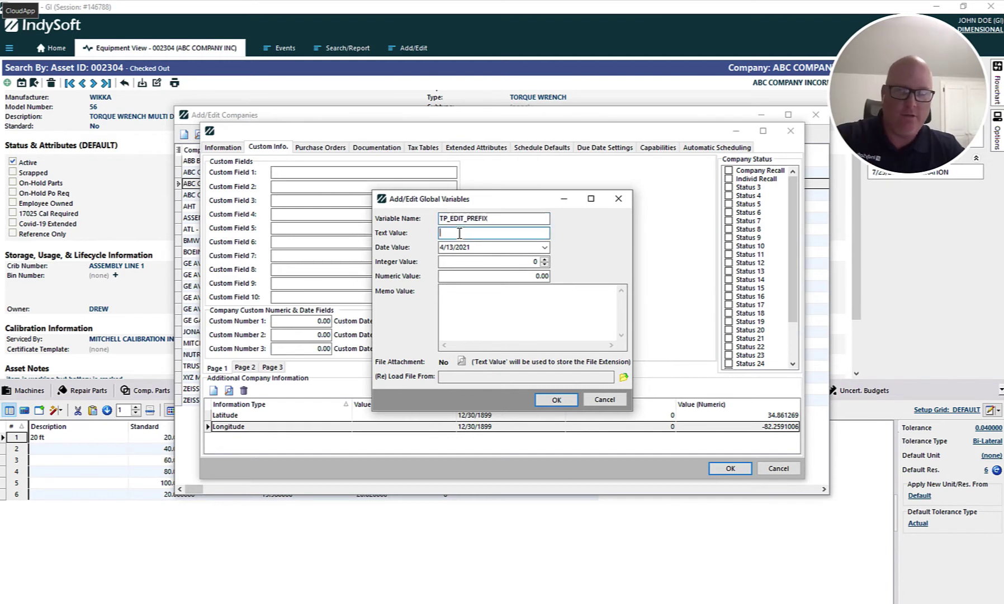
text(UK)
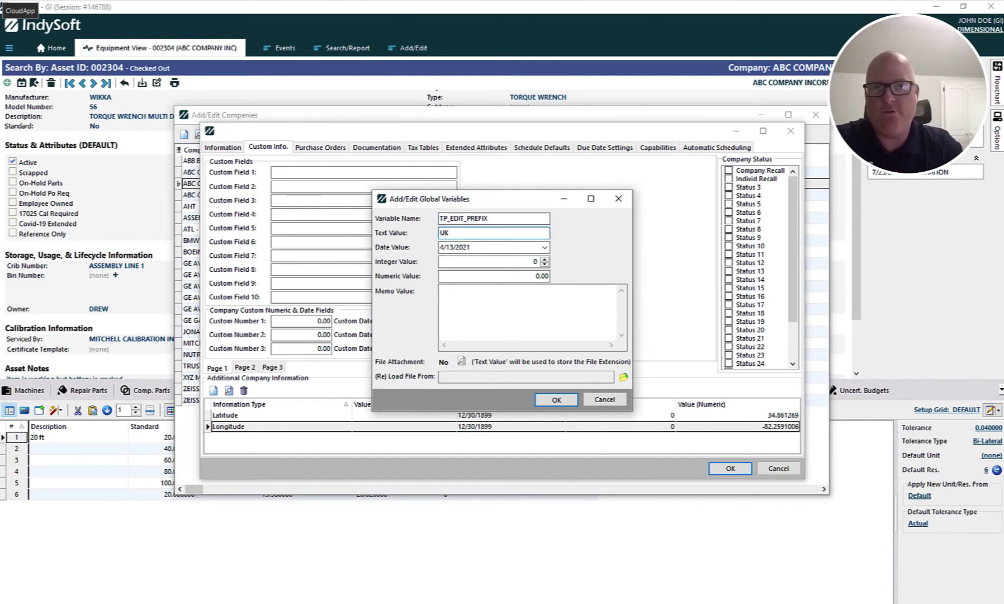
double_click(444, 233)
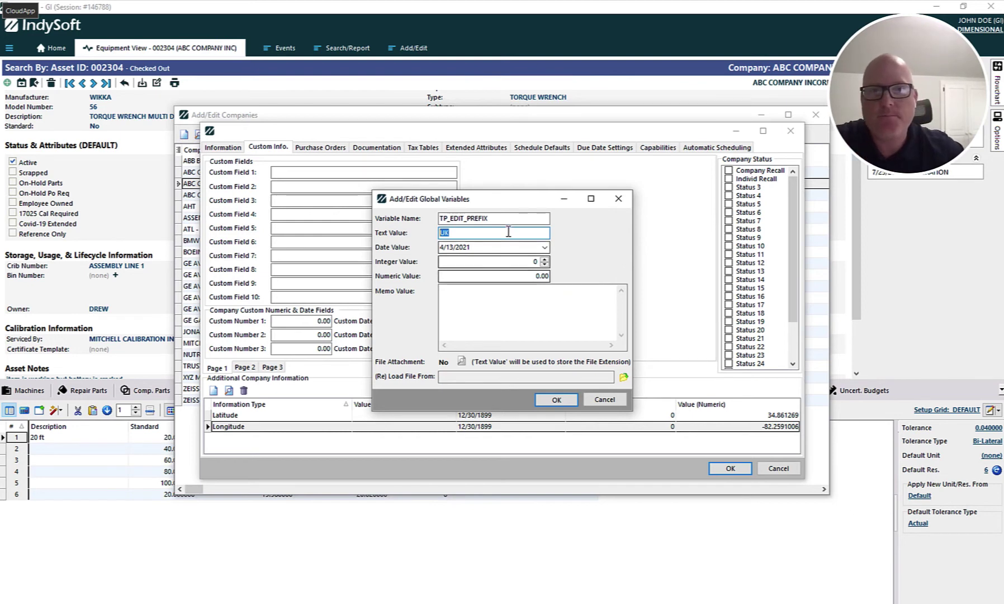
drag(507, 218, 427, 221)
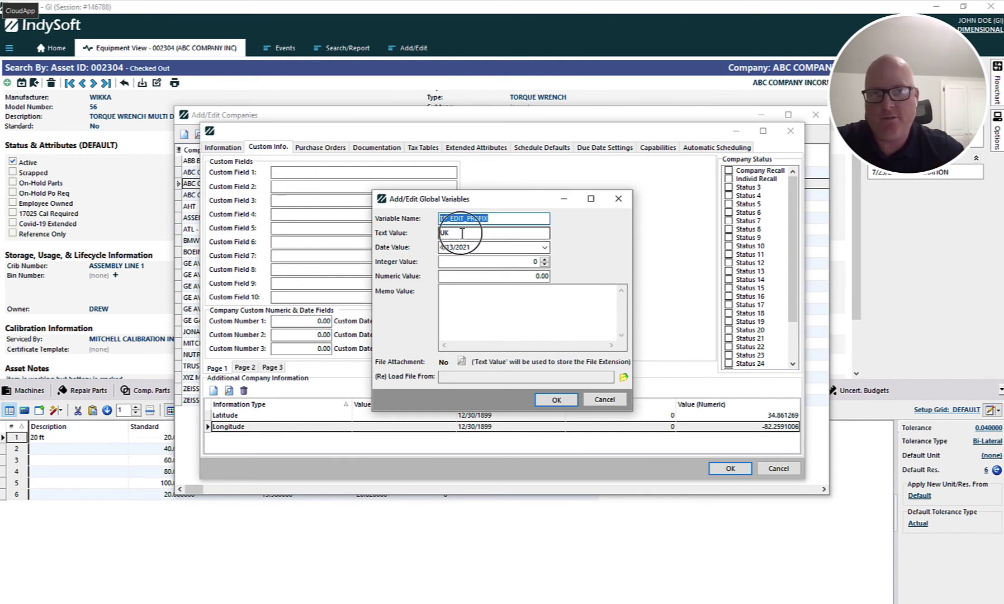
drag(504, 233, 364, 241)
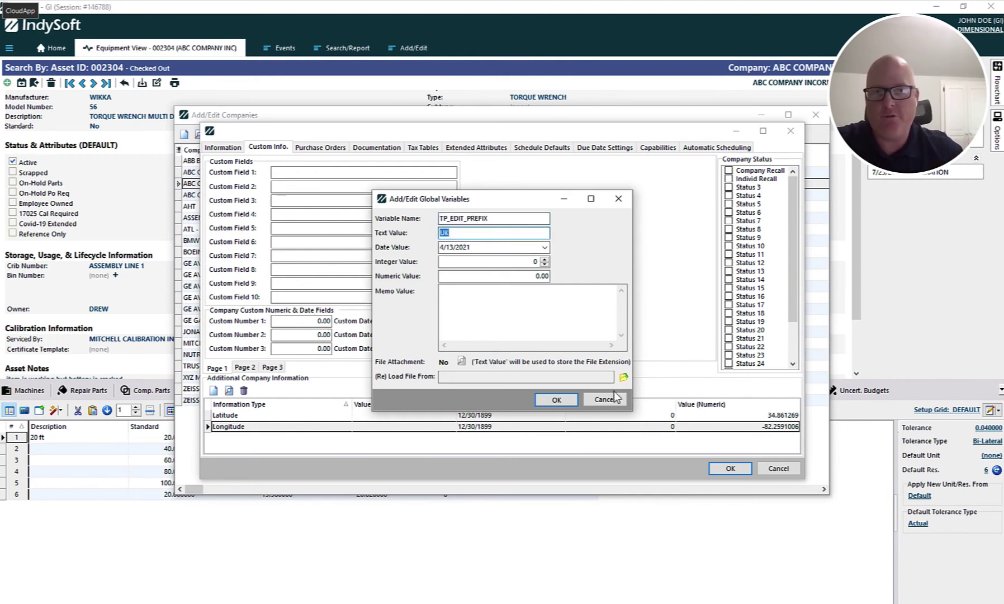
click(556, 400)
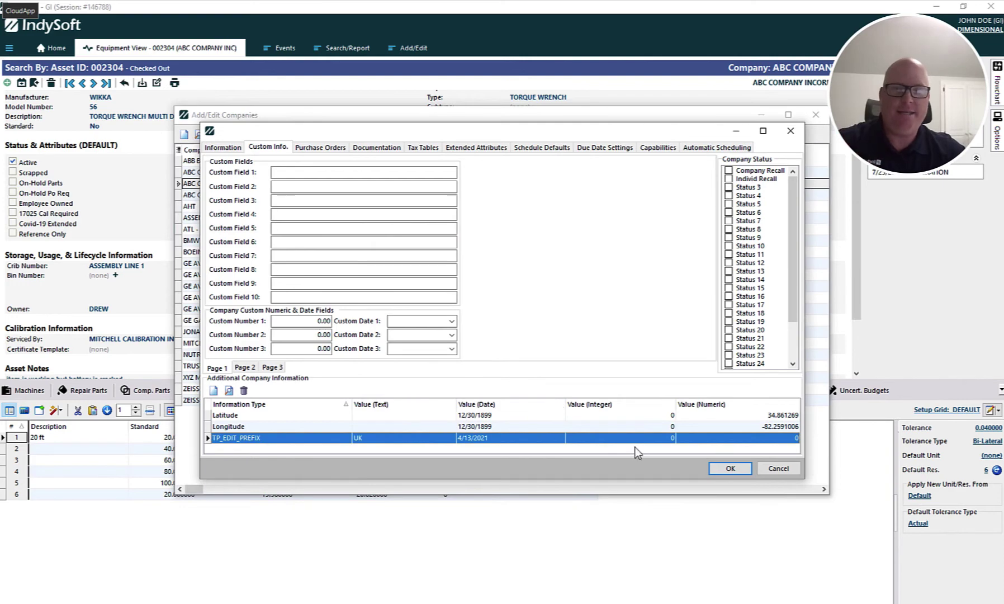
click(730, 469)
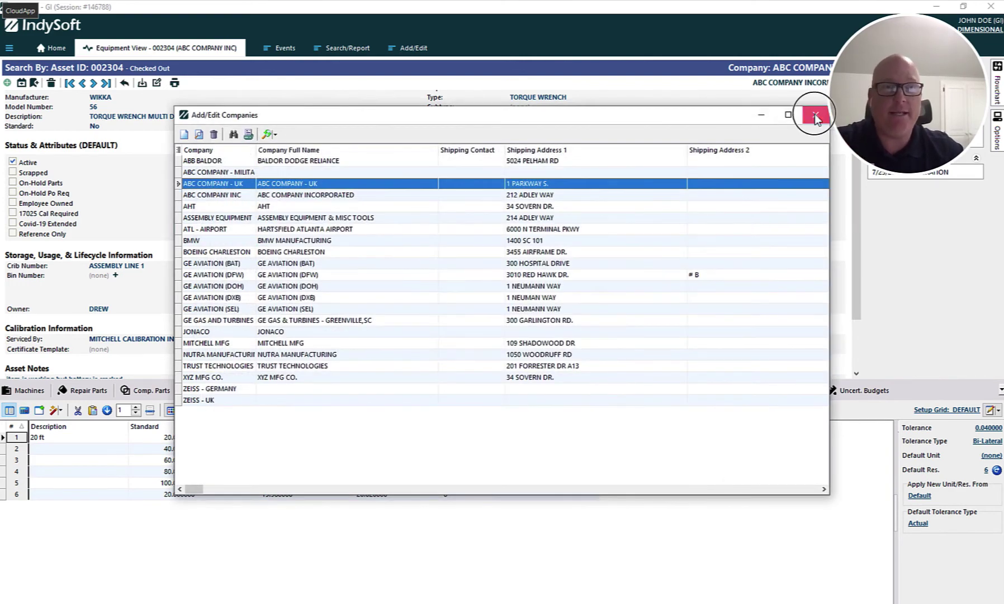
click(814, 114)
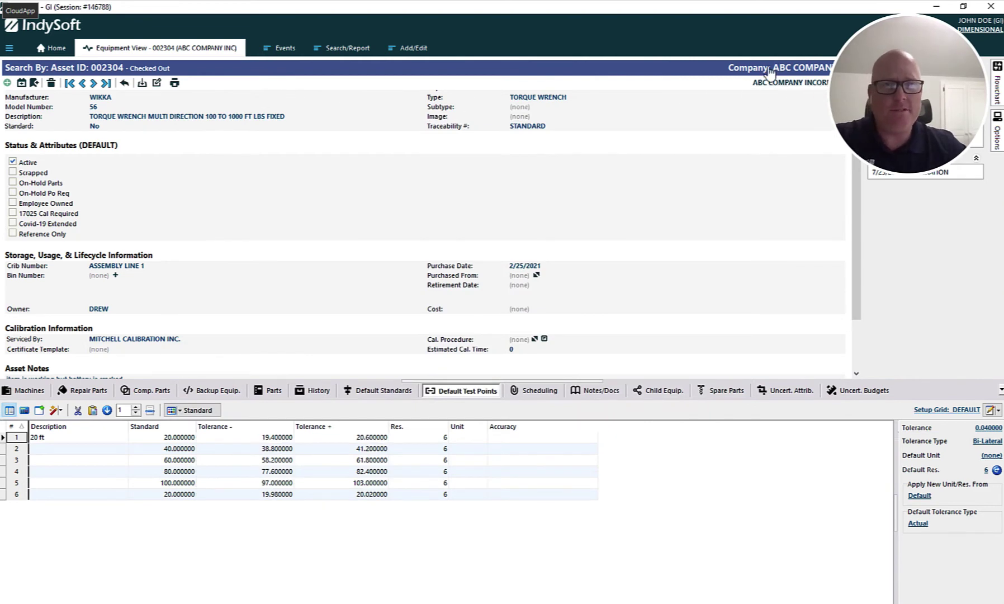
- Open asset PG-601 of ABC COMPANY - UK and set its test point setup grid to DEFAULT
click(124, 84)
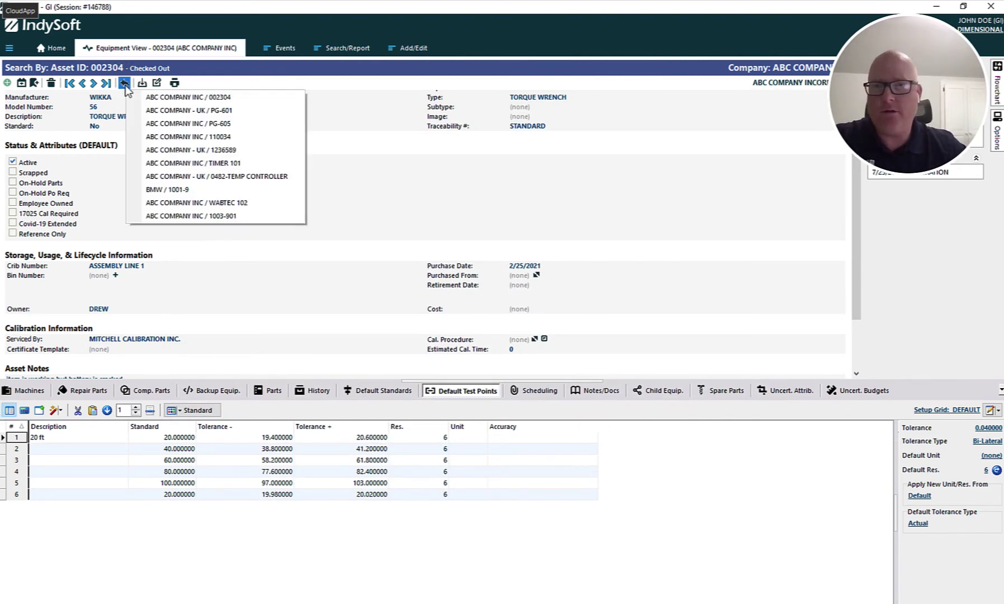
click(198, 110)
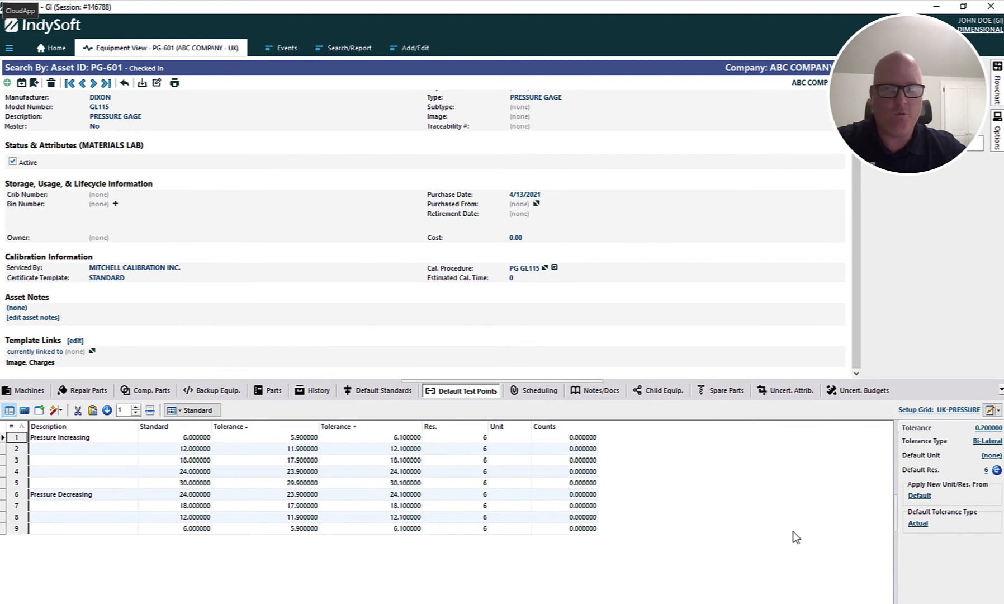
click(955, 409)
click(945, 436)
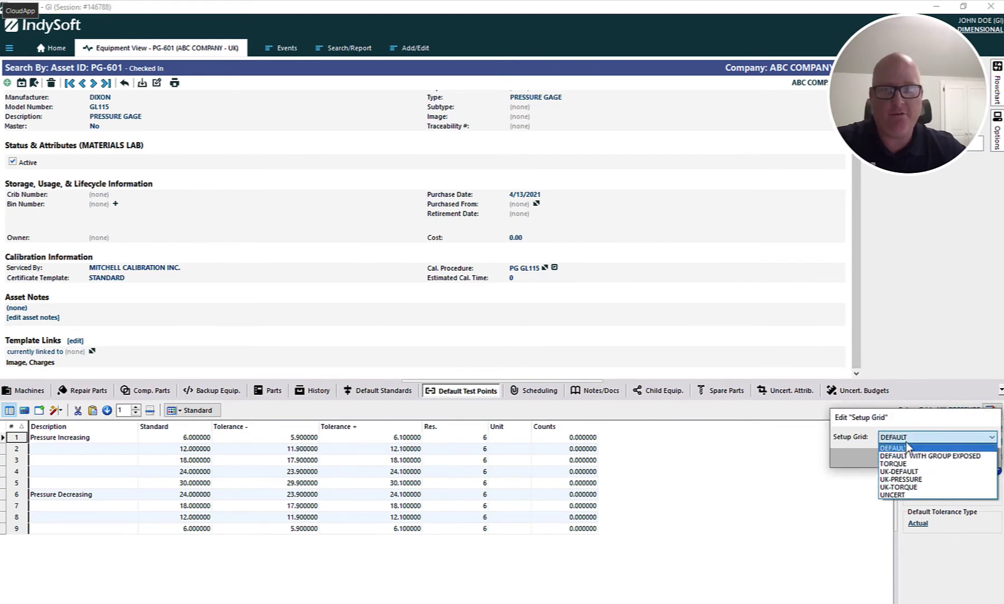
click(902, 449)
click(982, 458)
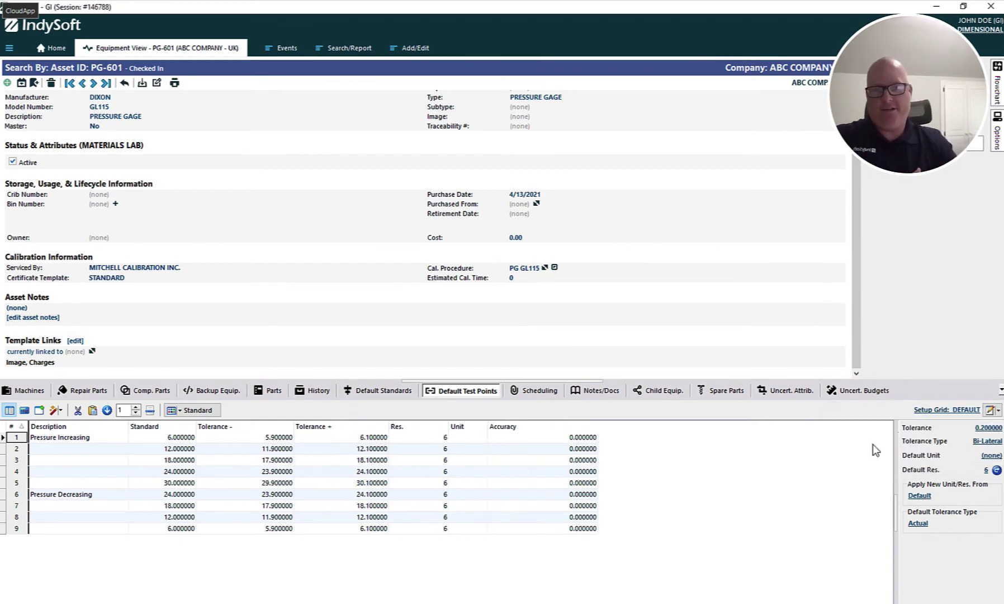
- Add the As Found (Text) column after Accuracy in the default test points grid
right_click(750, 441)
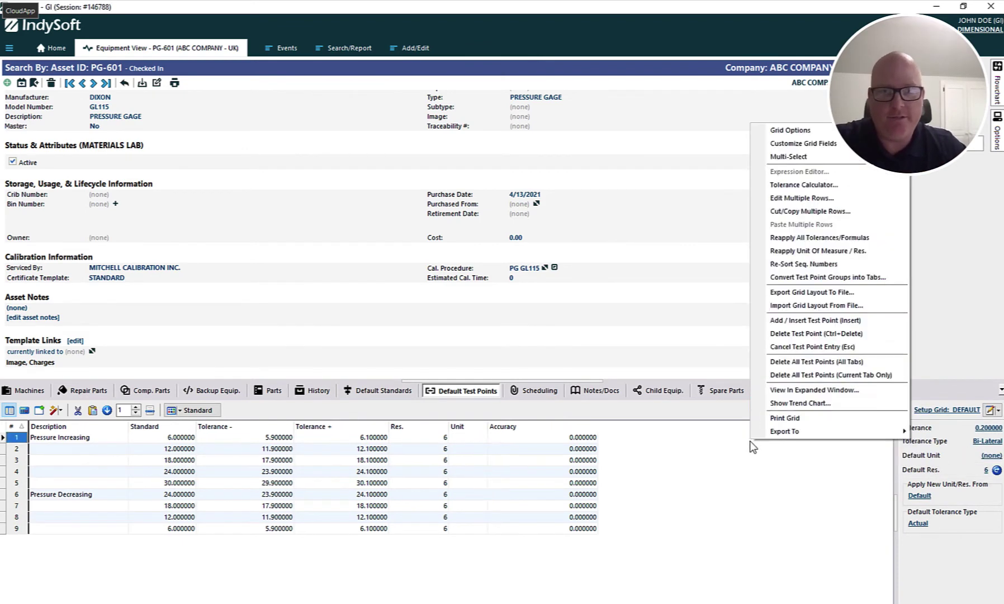
click(790, 144)
click(837, 459)
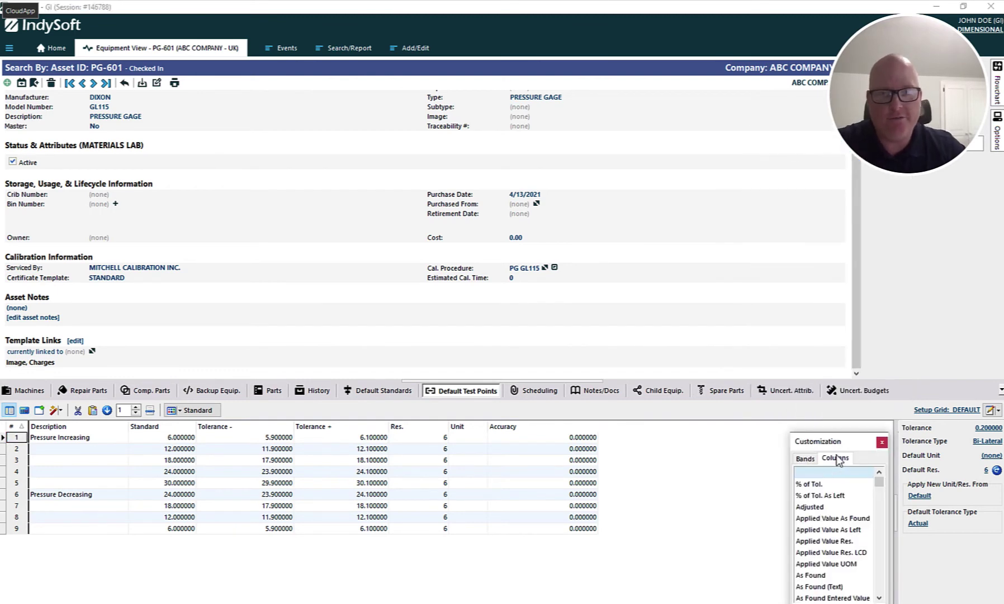
scroll(847, 531, down, 1)
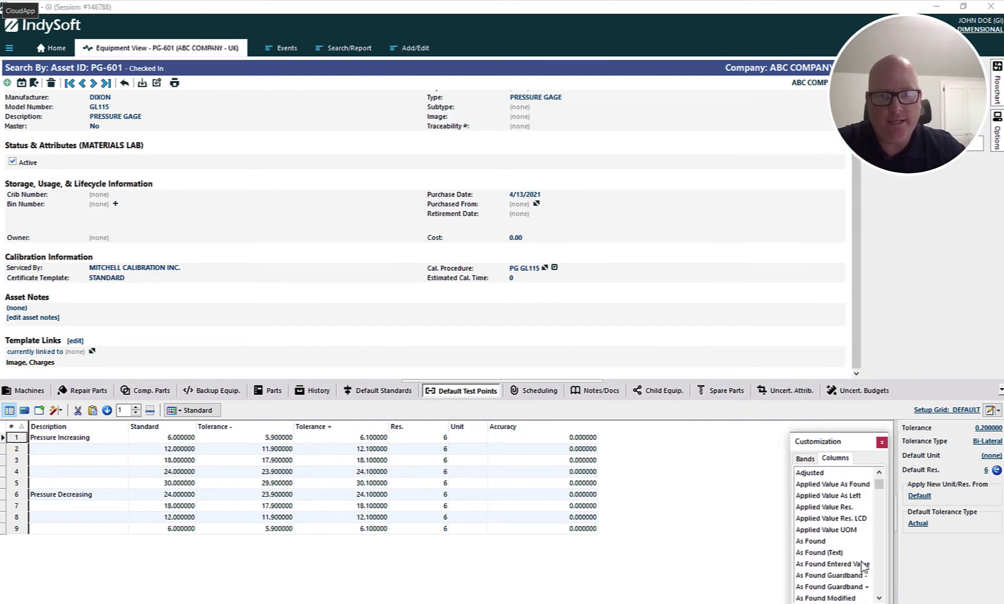
drag(826, 553, 591, 435)
click(882, 441)
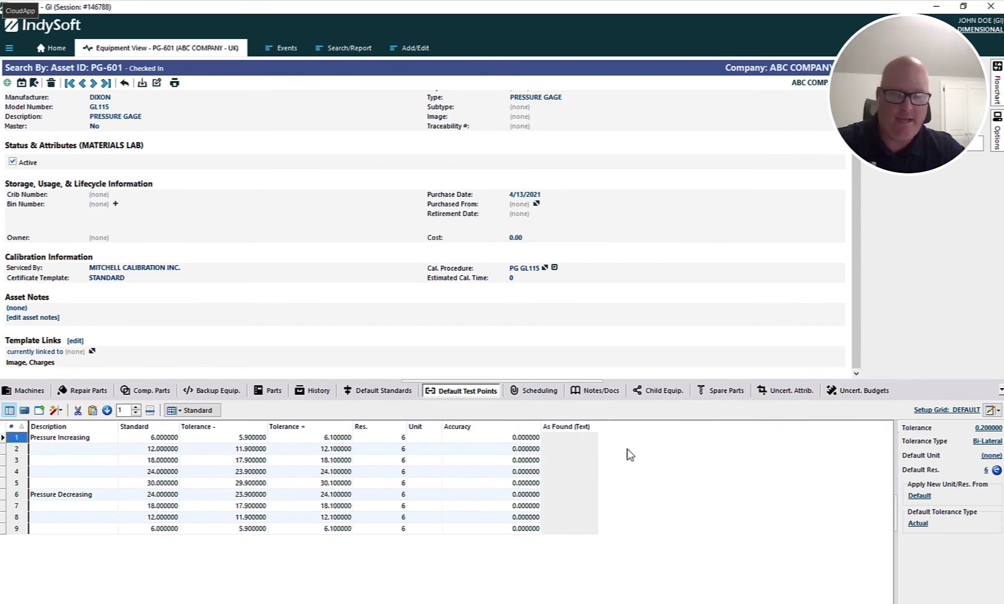
- Try to save the modified DEFAULT test point template for the UK company's asset
click(997, 410)
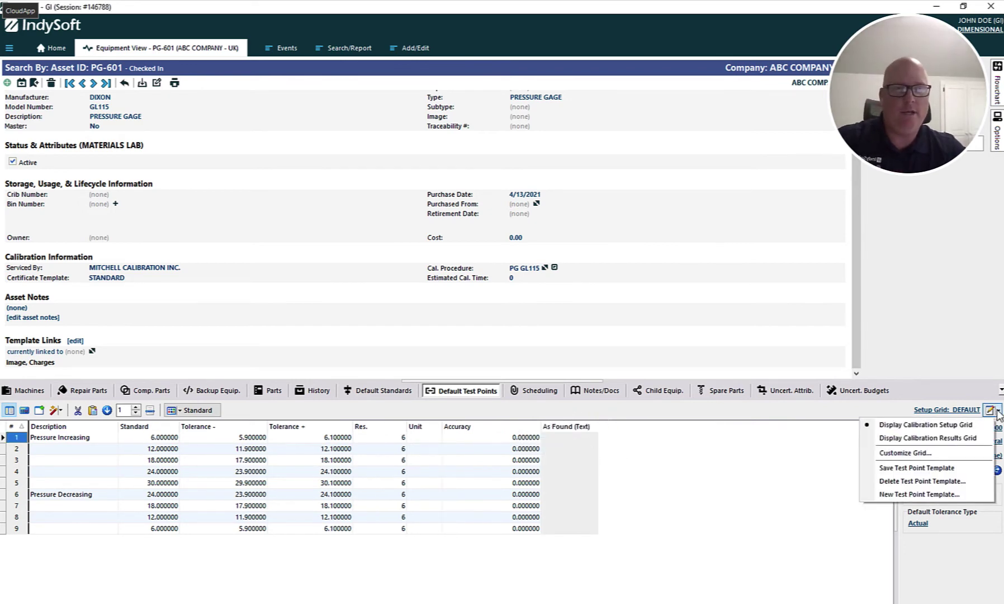
click(907, 468)
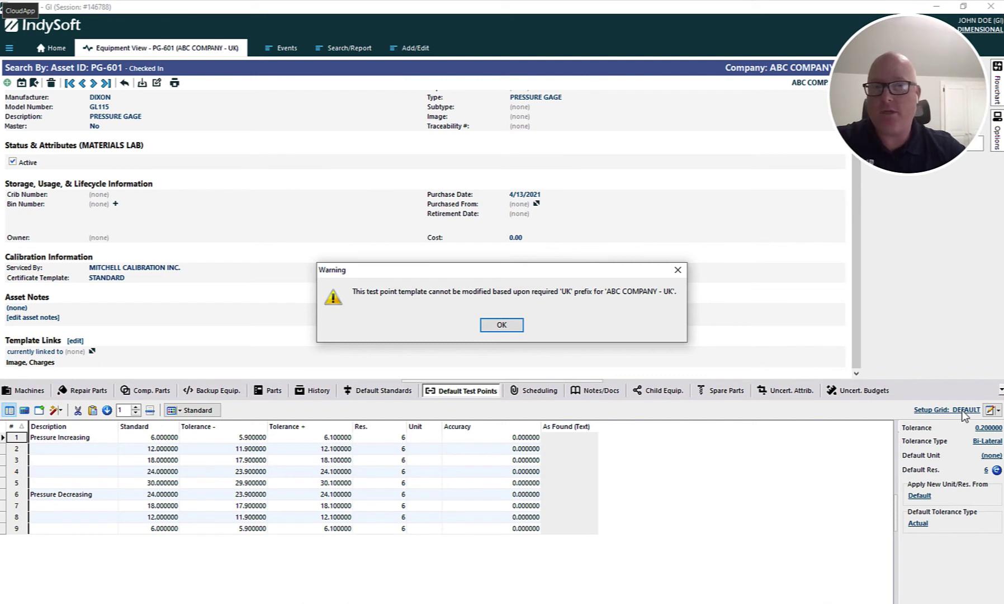
click(521, 326)
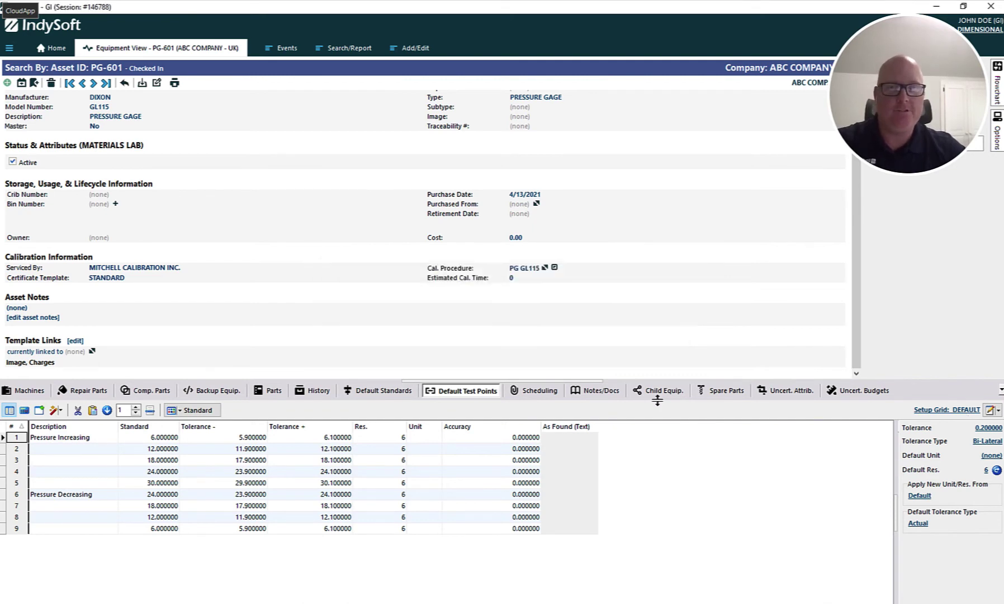
click(962, 411)
click(935, 439)
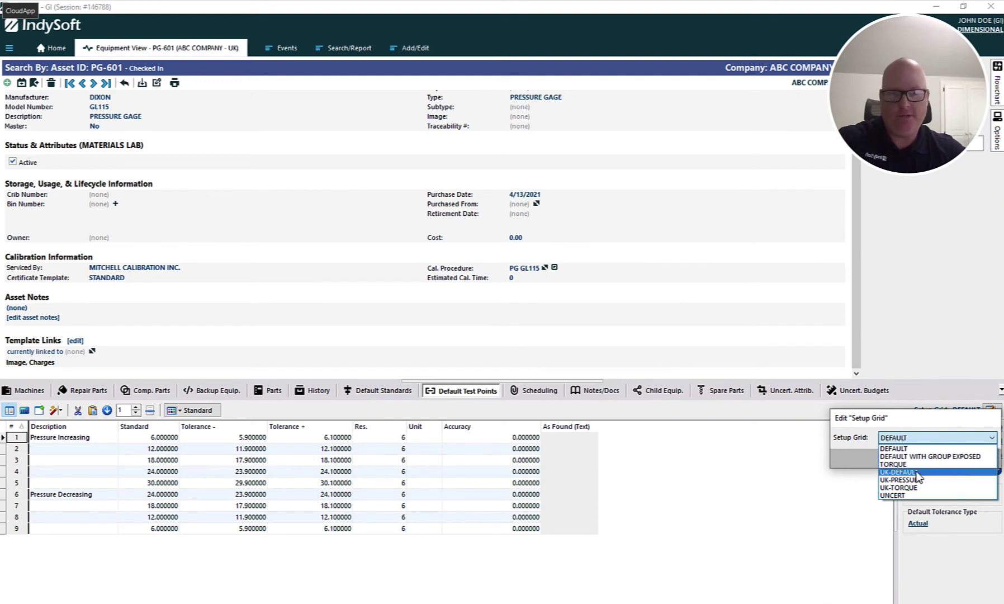
click(913, 424)
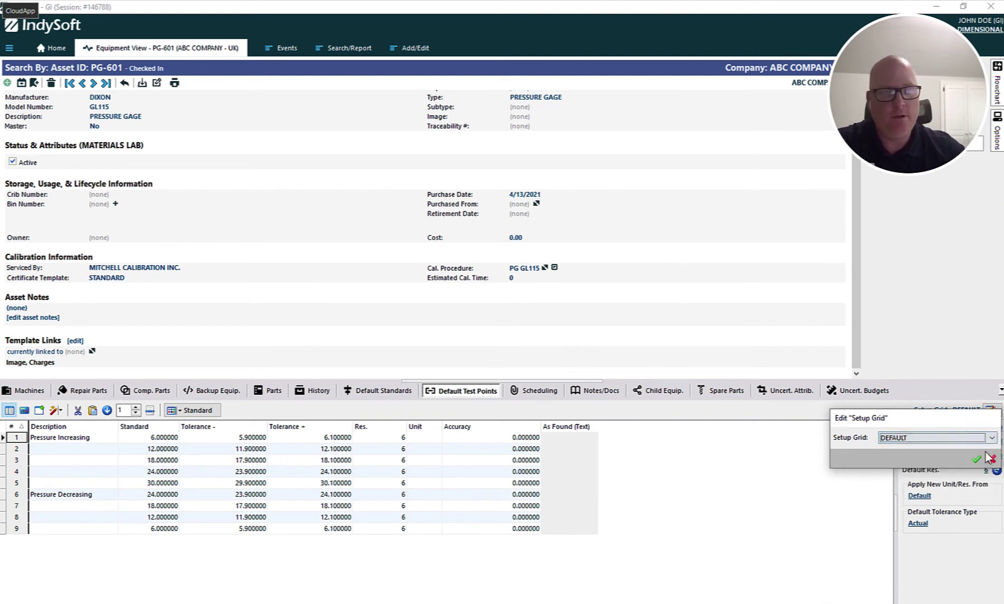
click(997, 454)
- Create a new test point template named UK-DEFAULT2 from the current grid layout
click(997, 410)
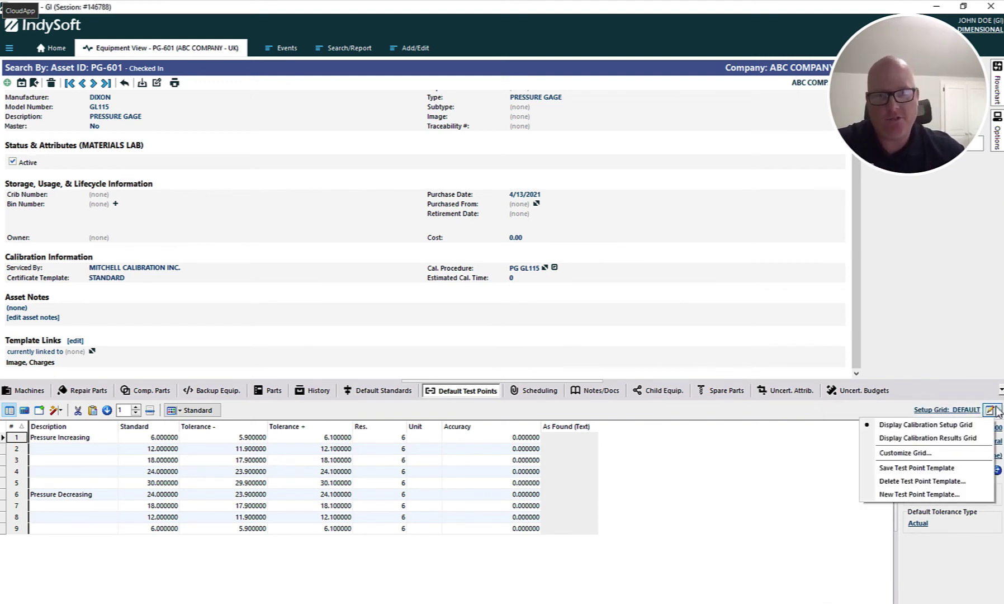
click(903, 494)
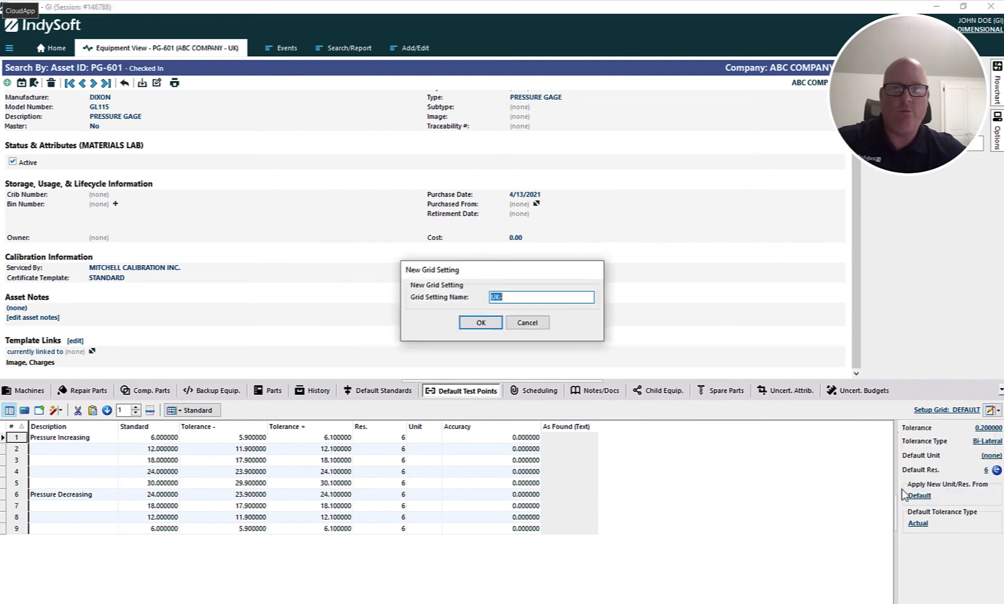
click(533, 299)
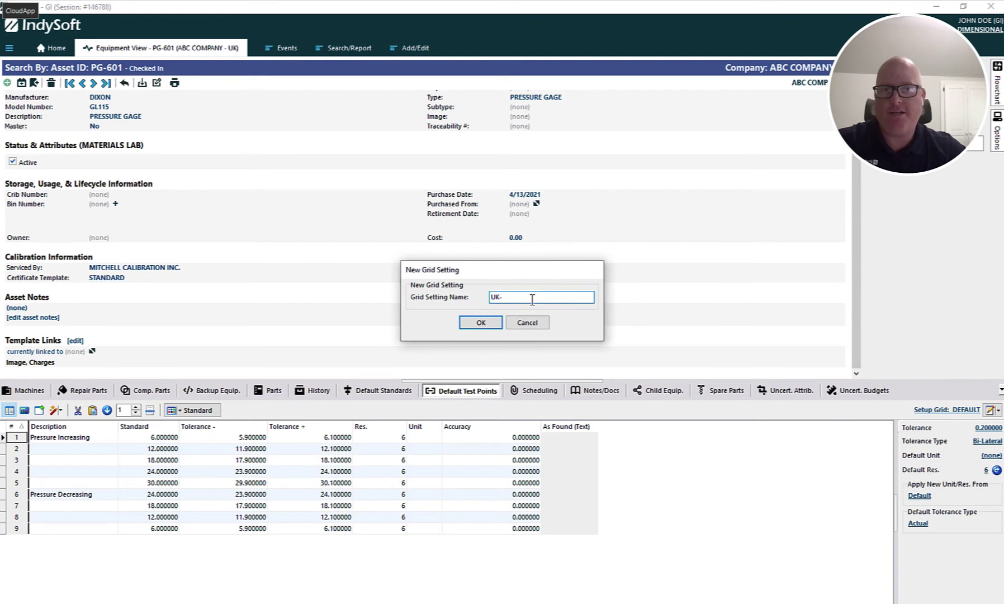
text(DEF)
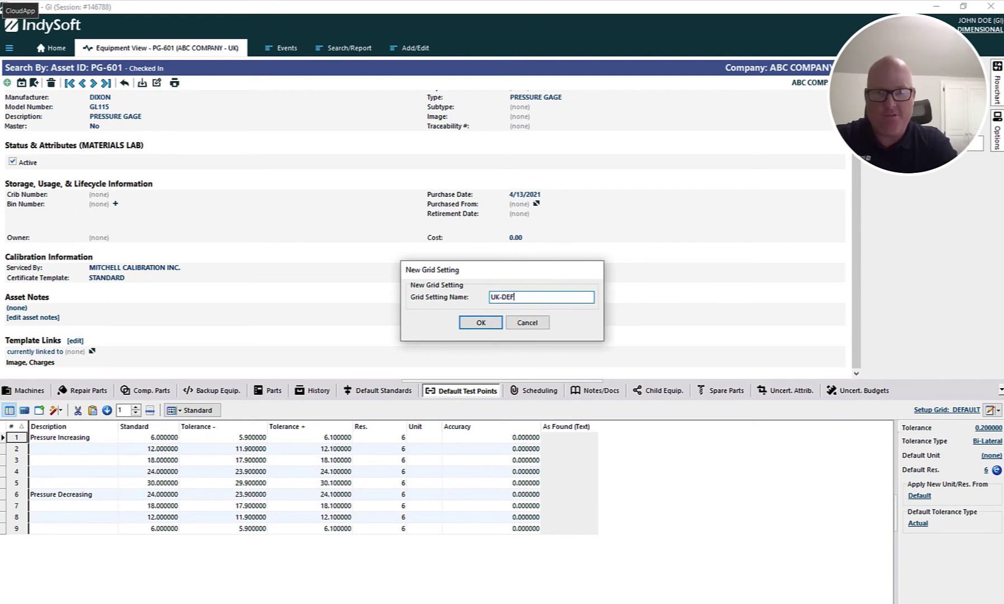
text(AULT2)
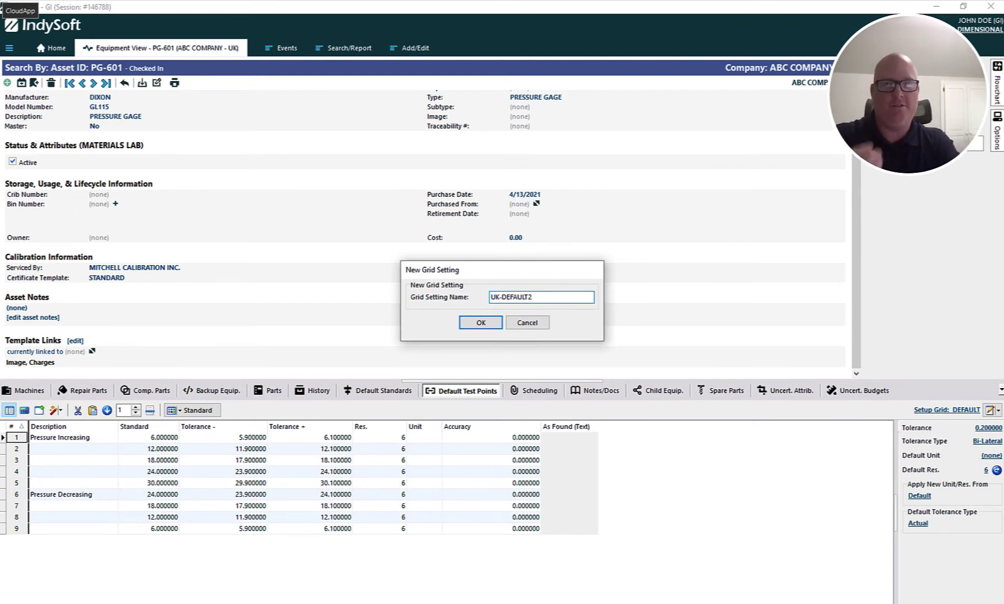
click(474, 322)
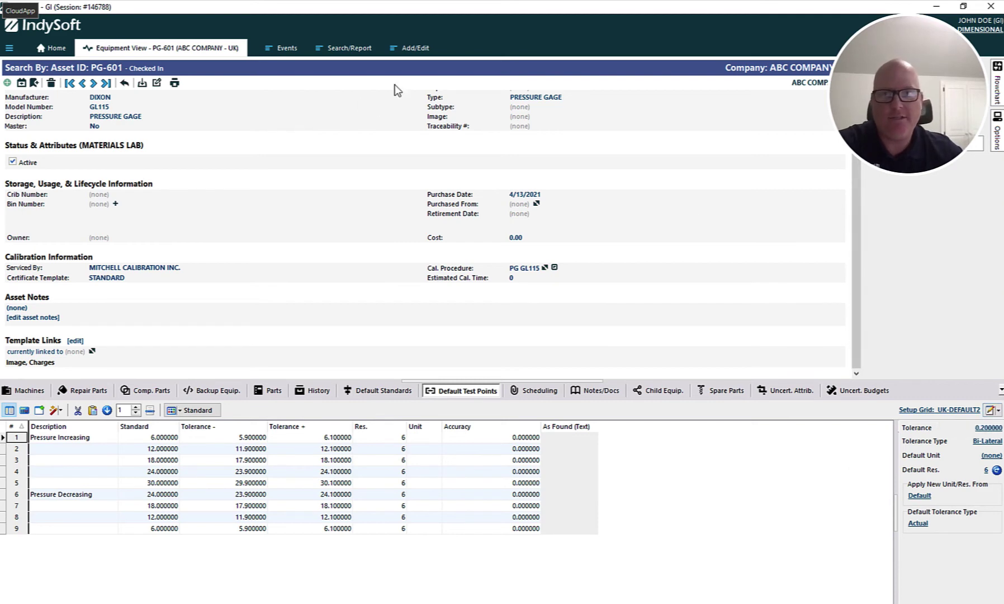
- Open the ABC COMPANY INC company record for editing and show its custom information
click(412, 52)
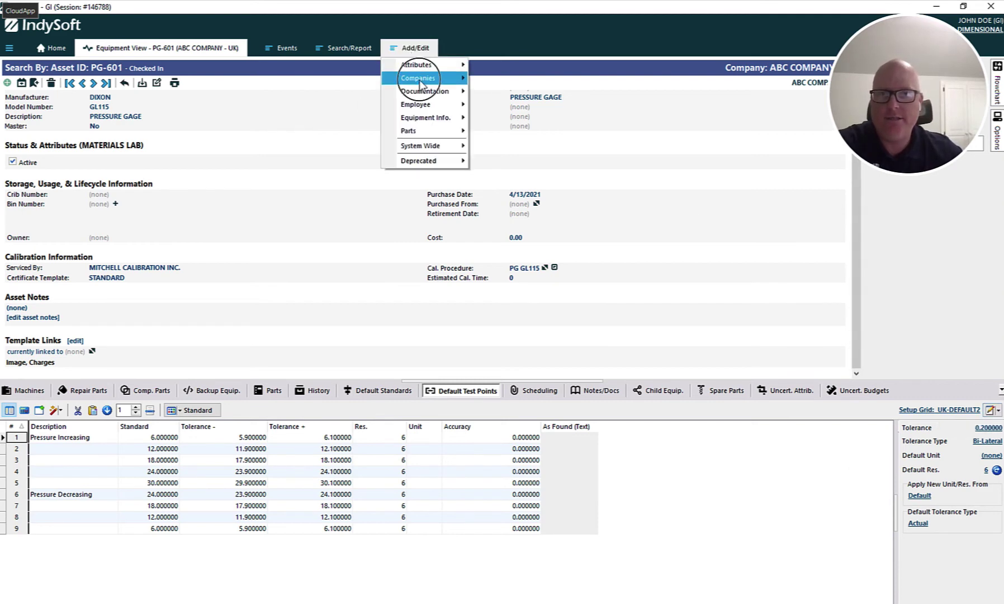
mouse_move(425, 78)
click(527, 78)
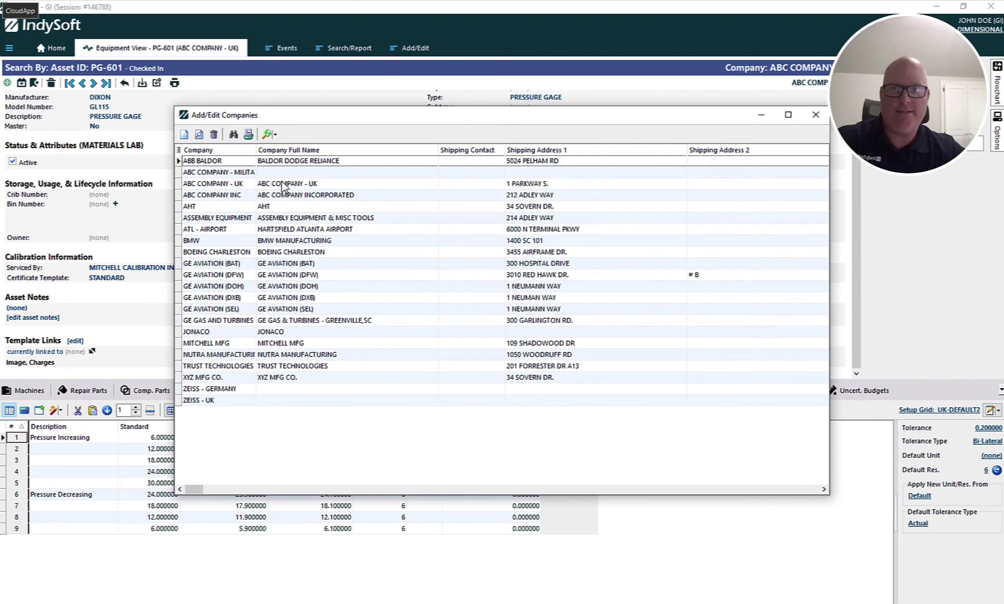
click(227, 194)
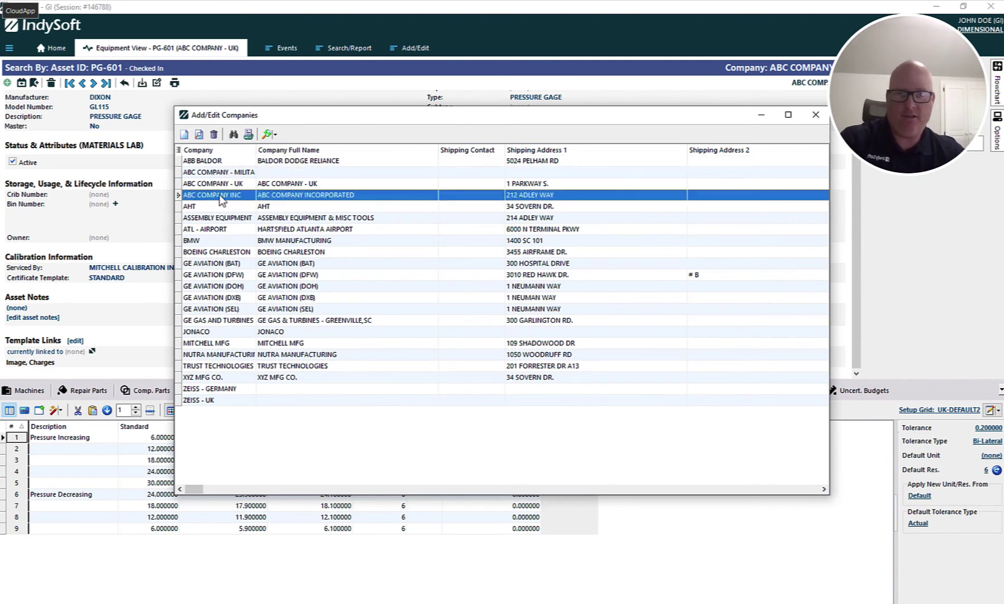
double_click(218, 194)
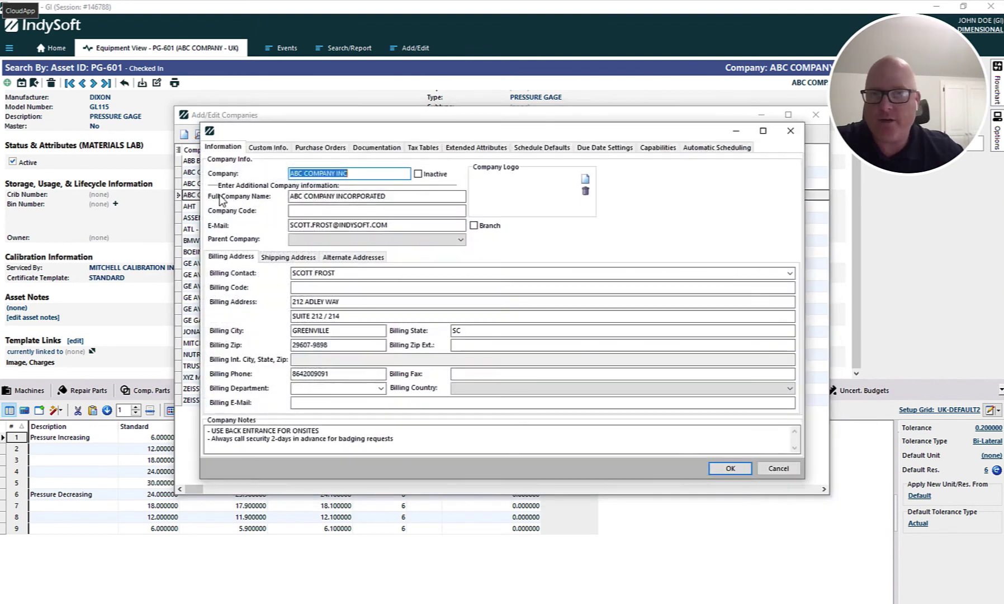
click(268, 147)
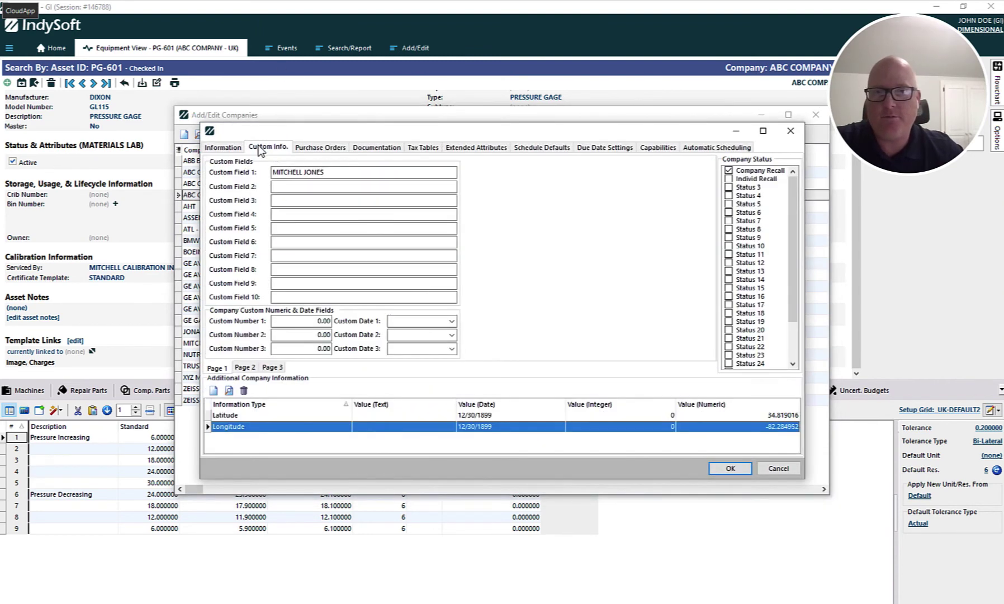
- Add the company variable TP_EDIT_PREFIX with text value US, save the ABC COMPANY INC record and close the company list
click(214, 390)
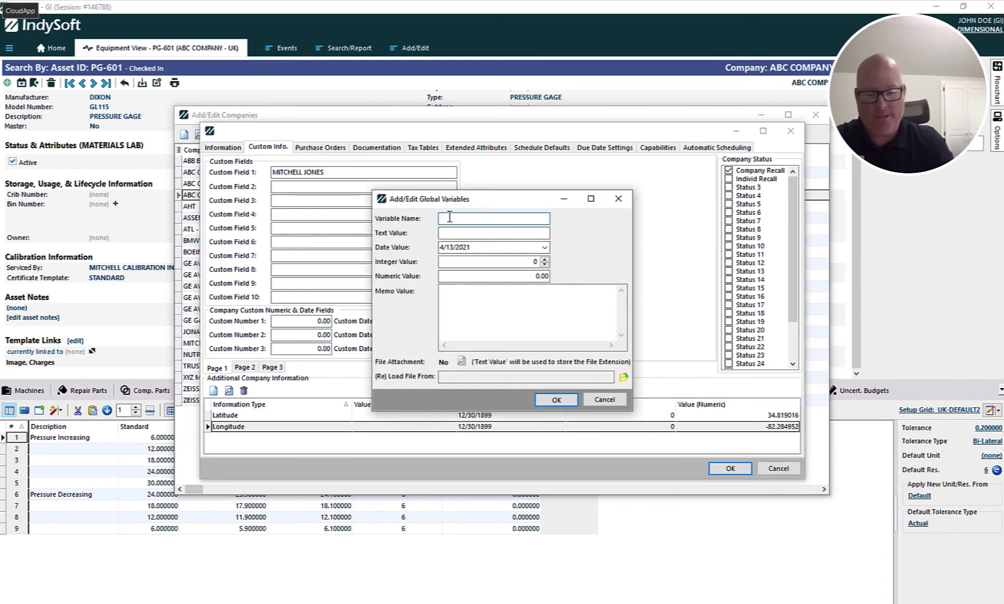
text(TP_EDIT)
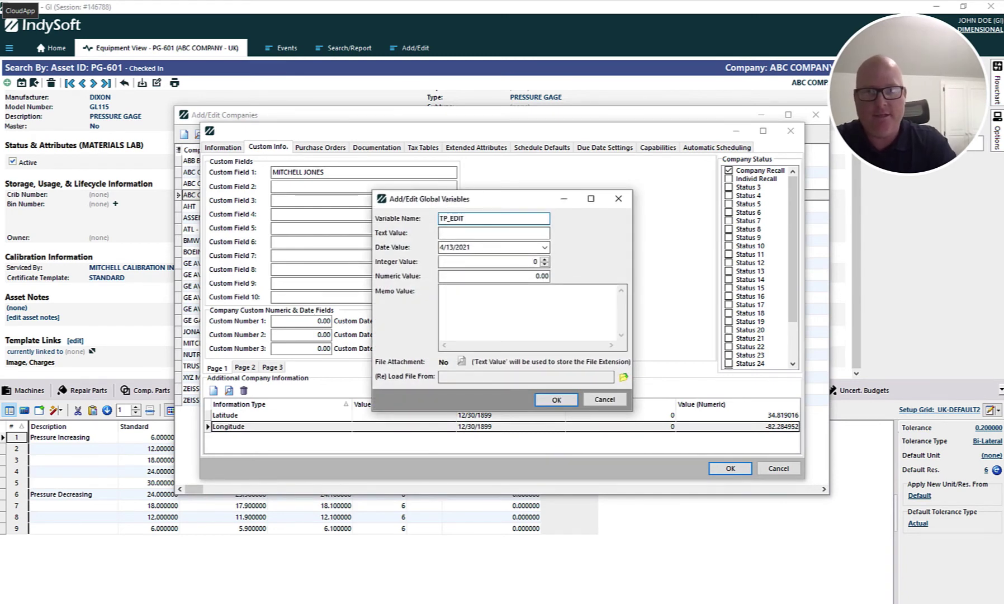
text(_PREFIX)
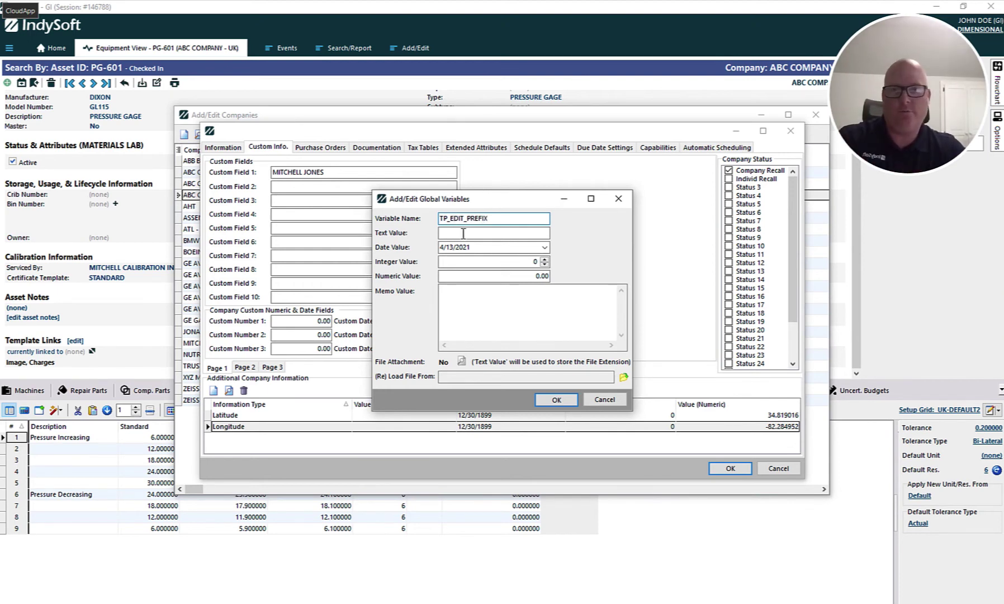
click(463, 233)
text(NA)
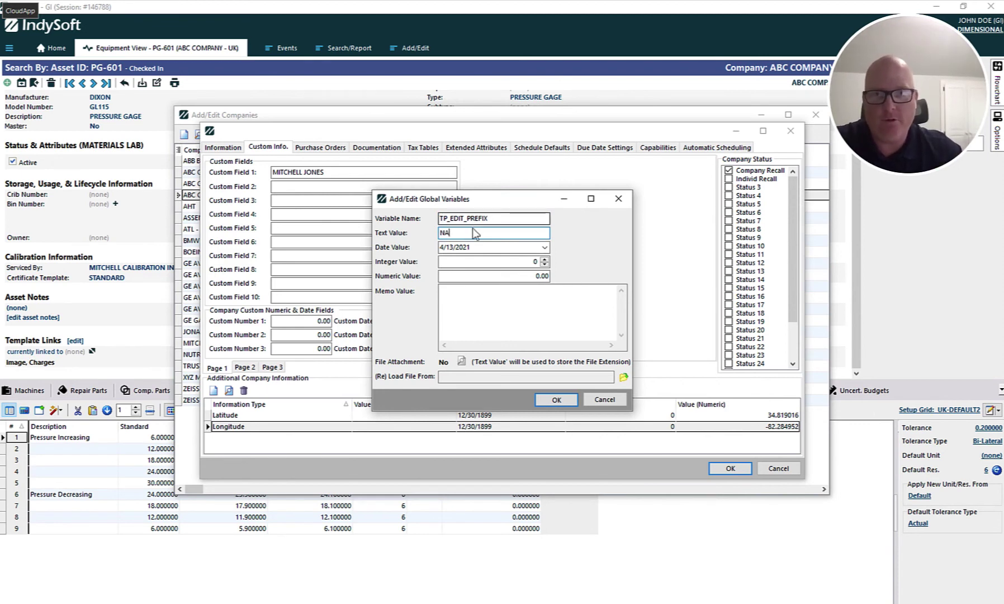
double_click(445, 233)
text(US)
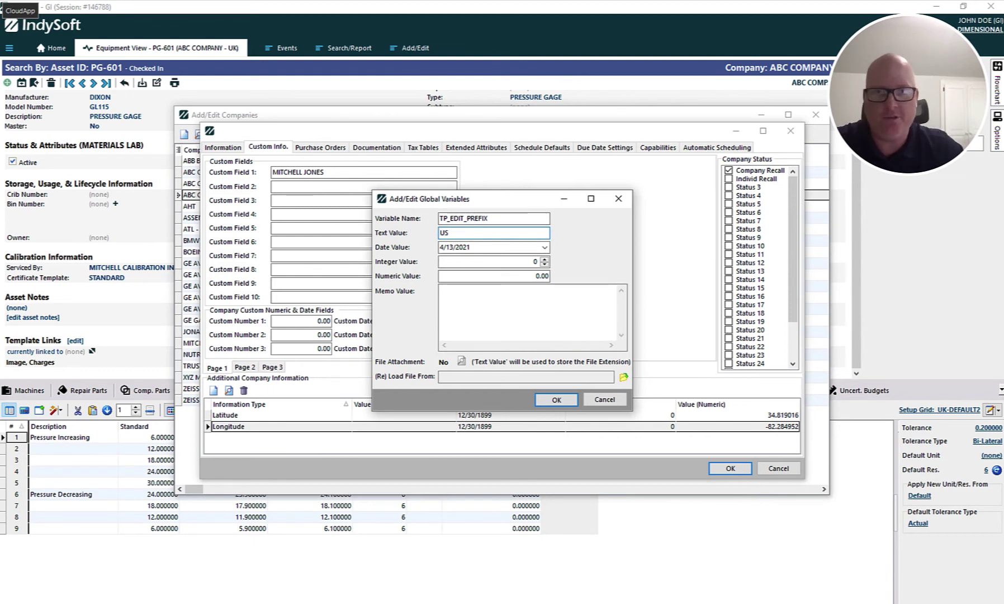
click(556, 400)
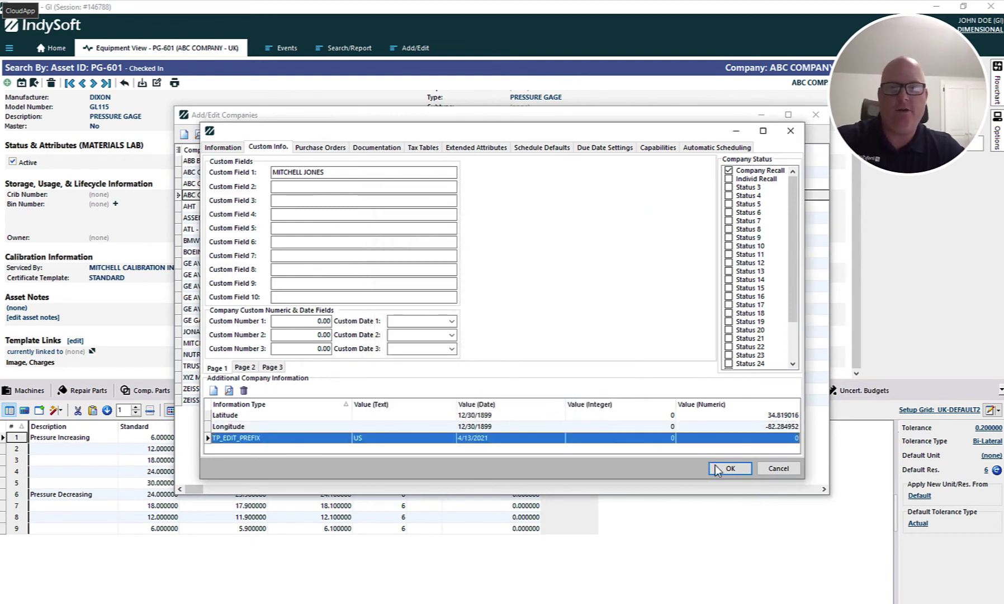
click(727, 467)
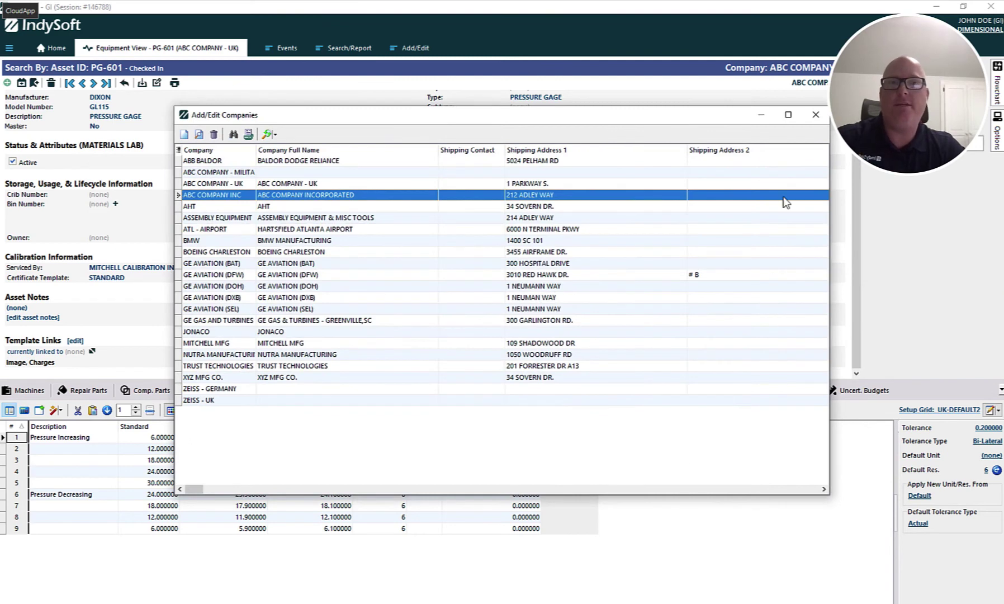
click(815, 116)
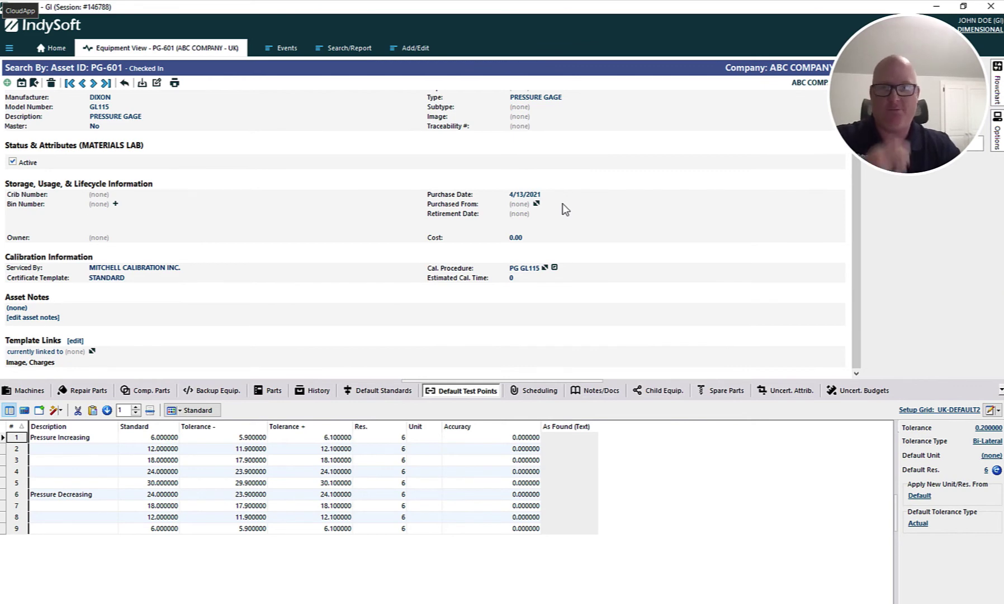
- Open asset 110034 of ABC COMPANY INC and add the Applied Value Res. column at the end of its default test point grid
click(124, 83)
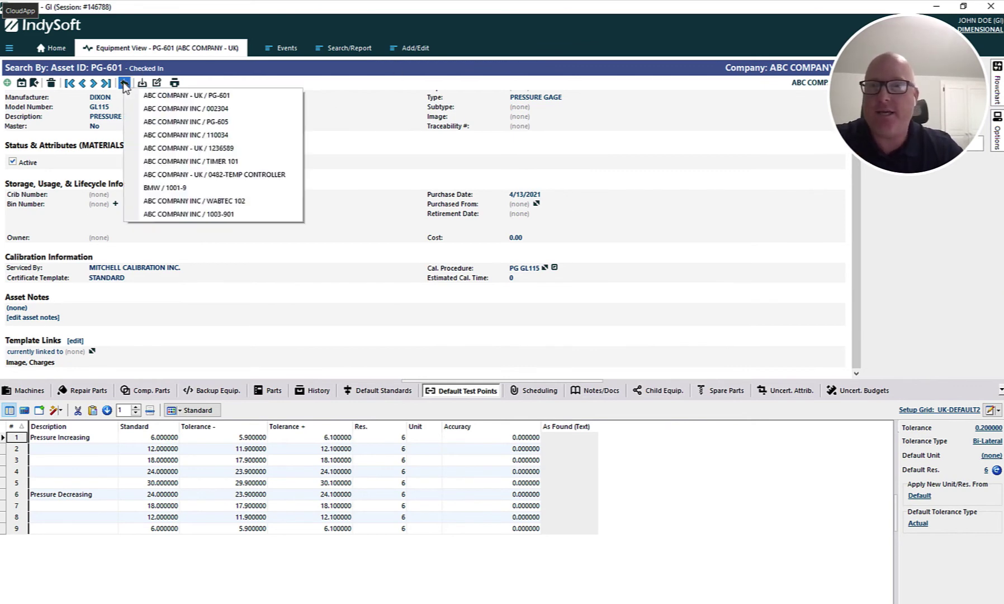
click(189, 136)
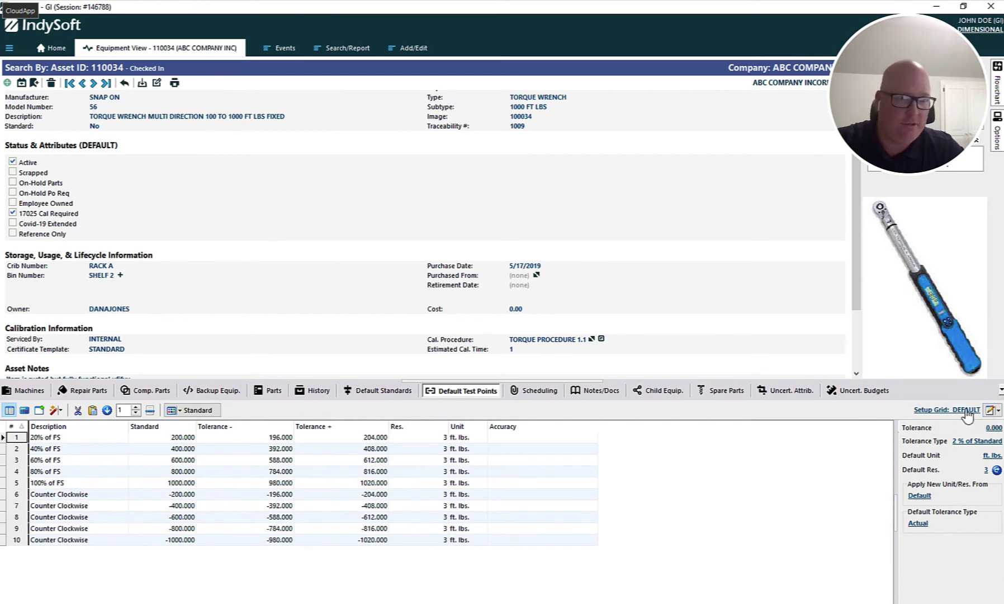
right_click(620, 441)
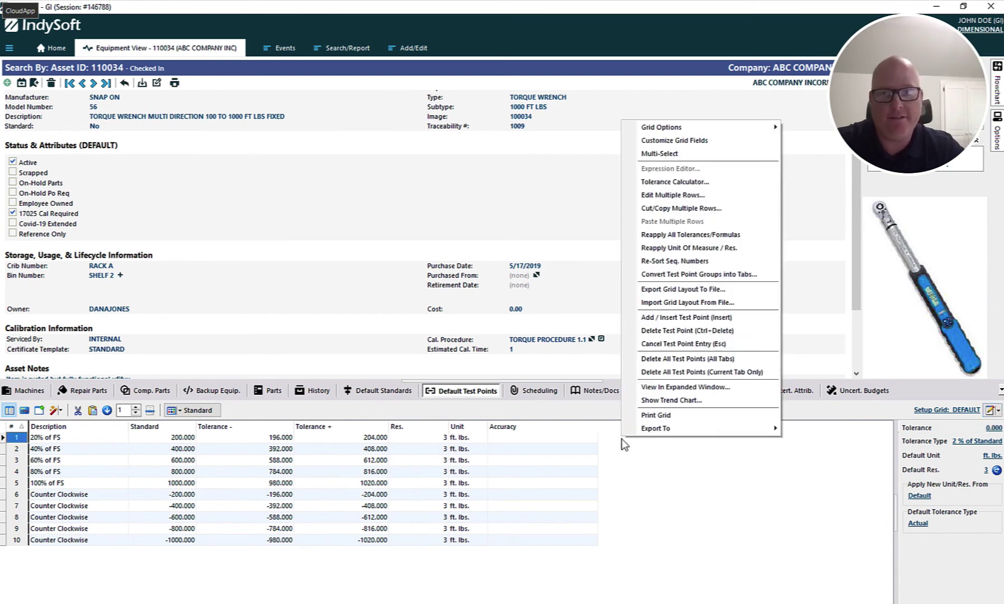
click(648, 142)
click(836, 458)
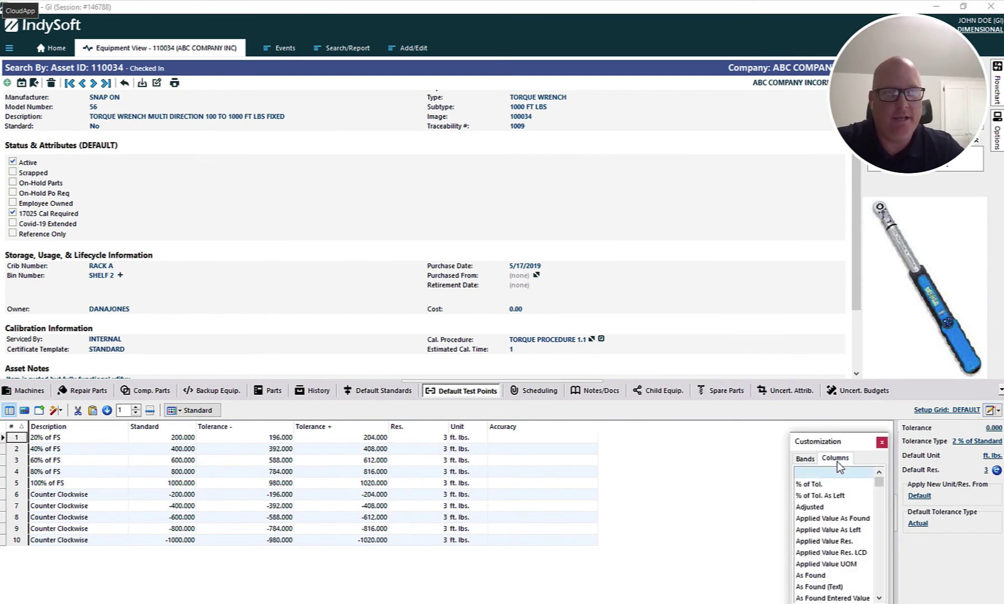
drag(820, 542, 593, 427)
click(882, 441)
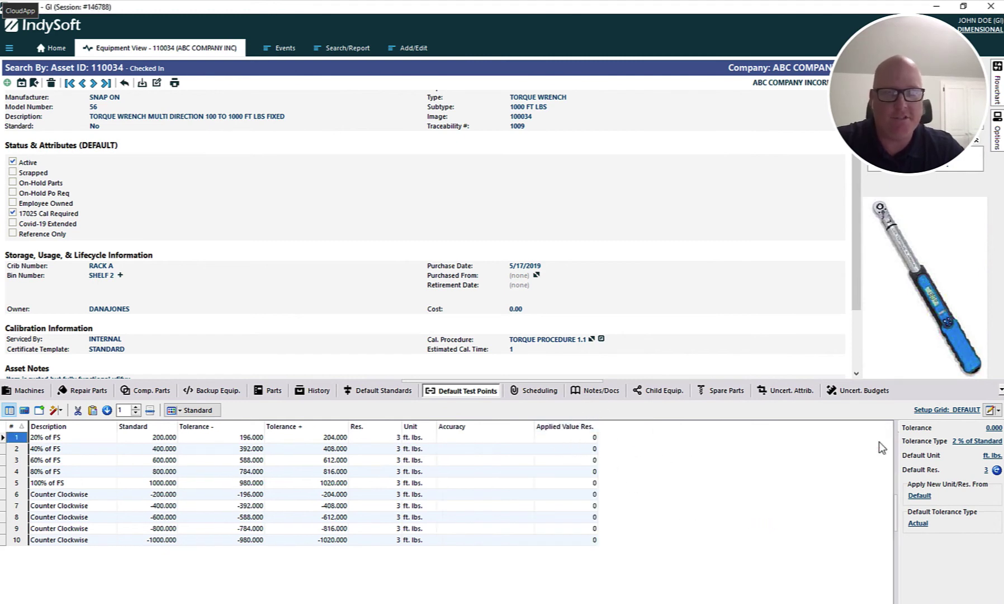
- Try to save the modified DEFAULT test point template for the ABC COMPANY INC asset
click(998, 410)
click(916, 470)
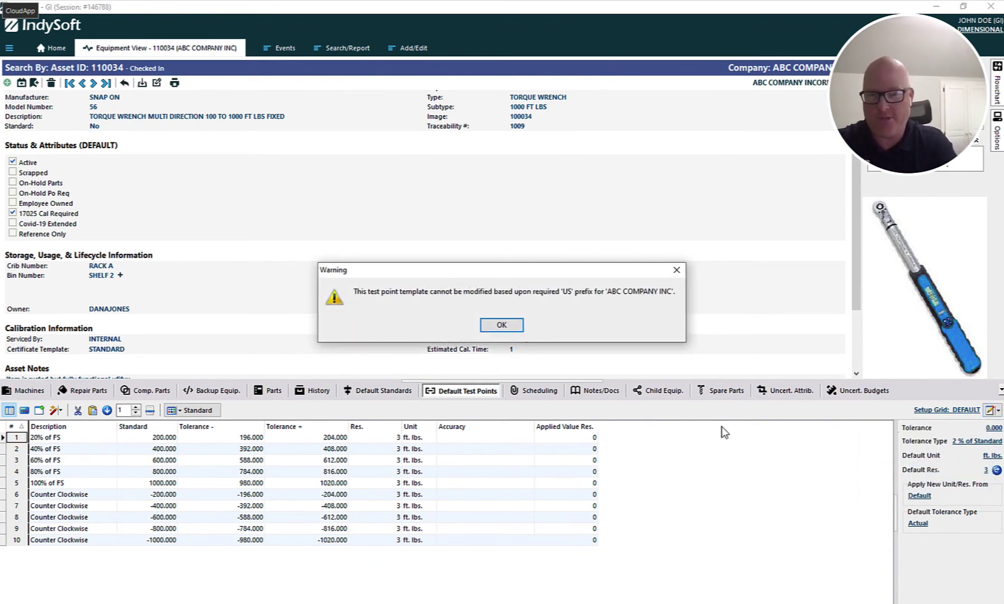
click(492, 324)
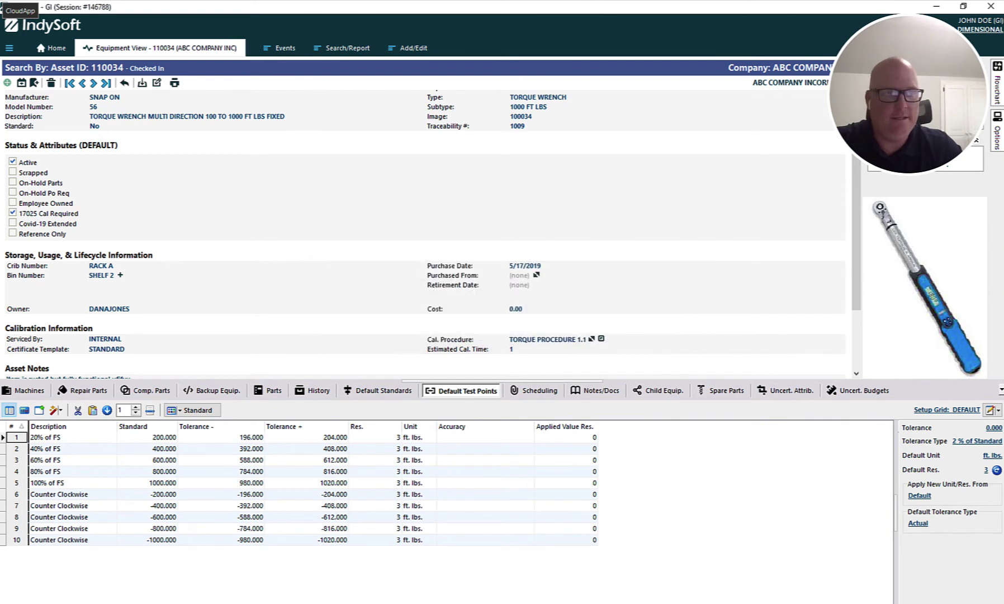
- Create a new test point template named US-DEFAULT2 from the current grid layout and save it
click(998, 411)
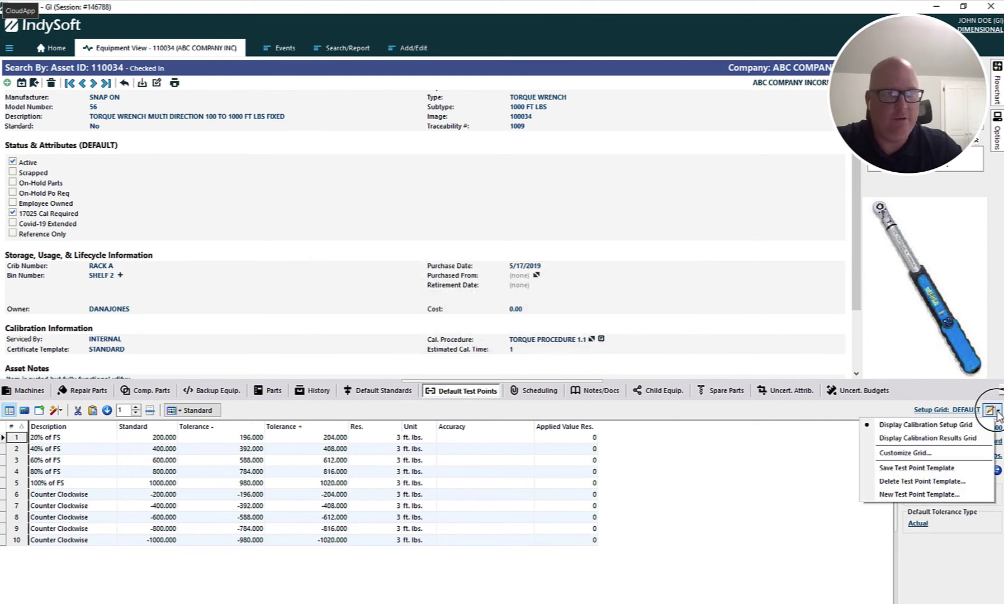
click(923, 492)
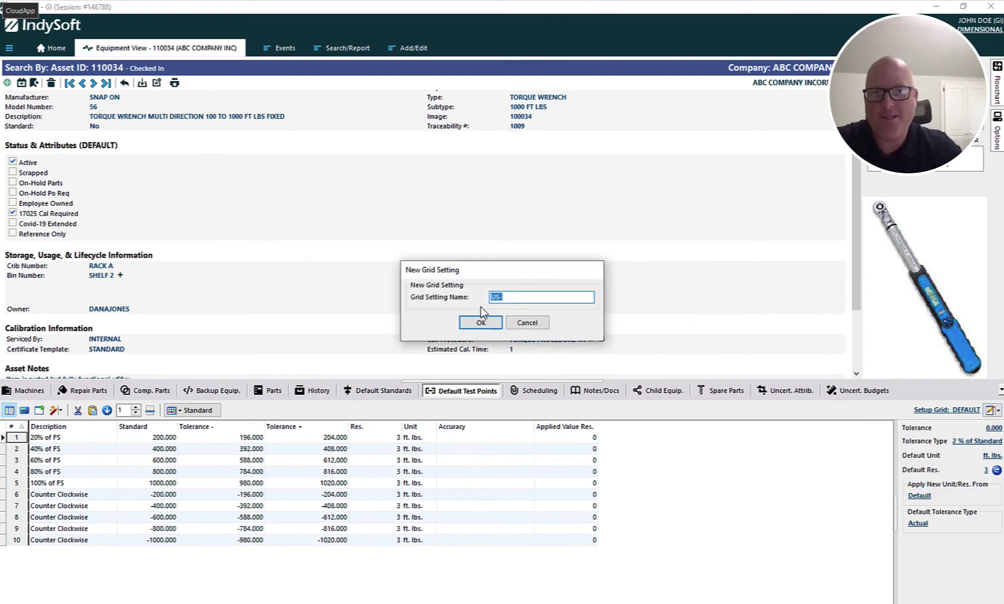
click(528, 298)
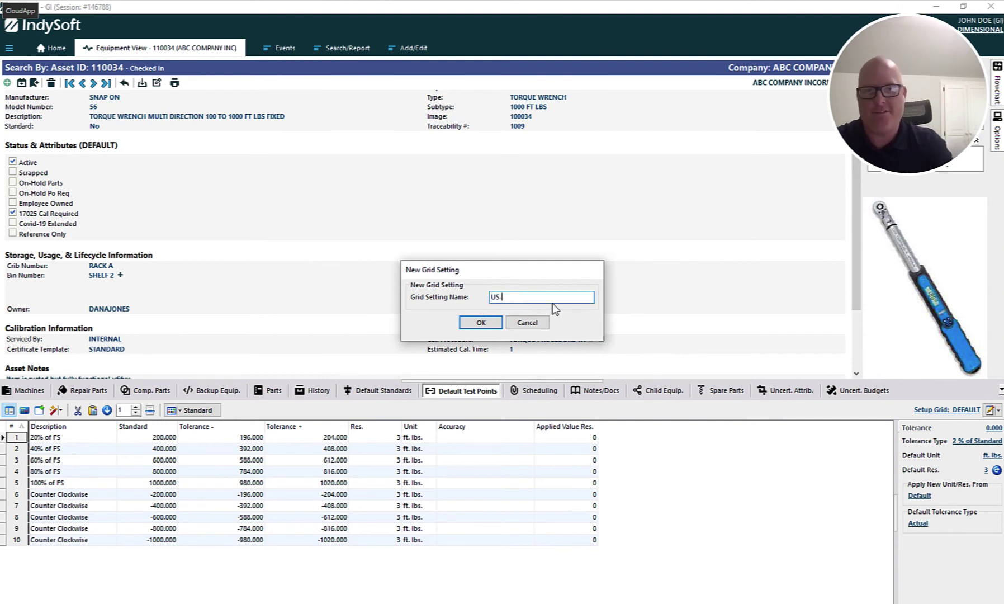
text(DEFAULT2)
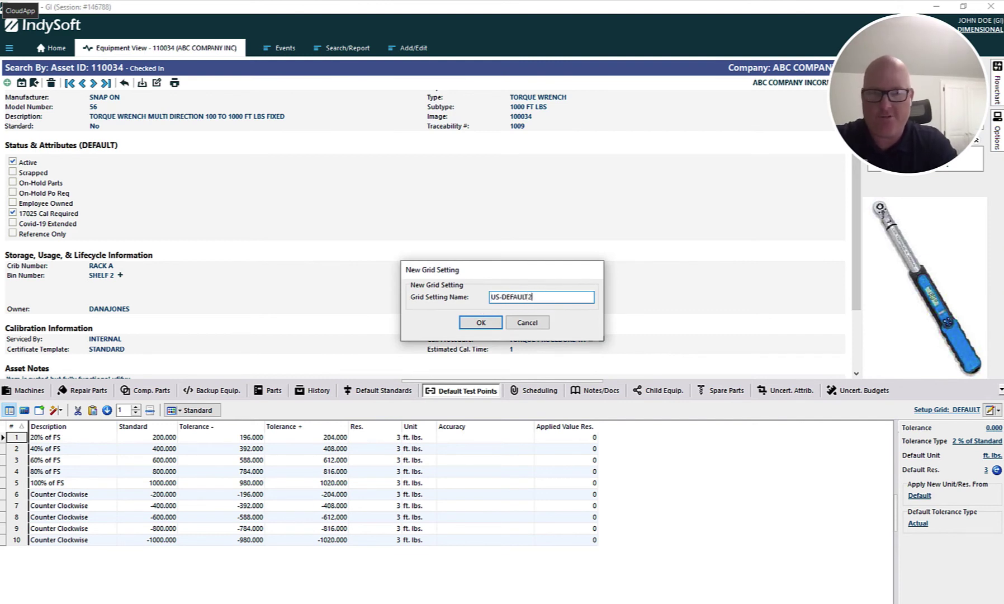
click(481, 322)
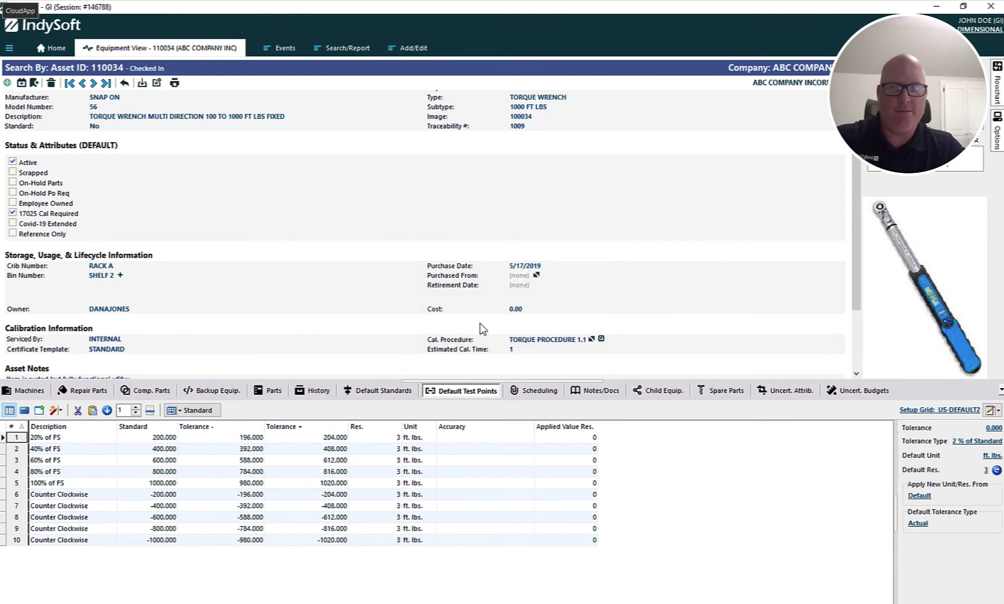
click(998, 410)
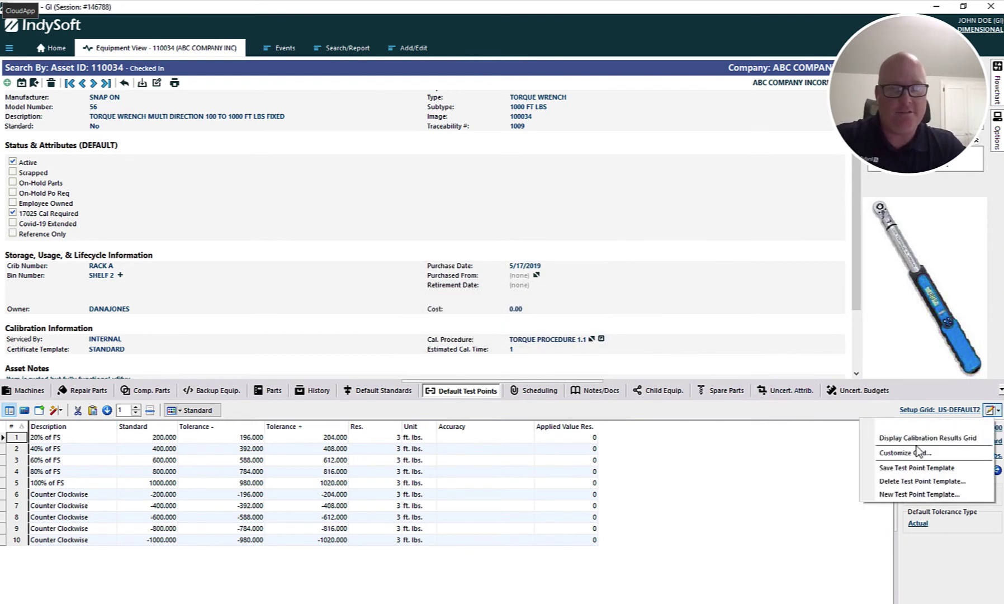
click(879, 473)
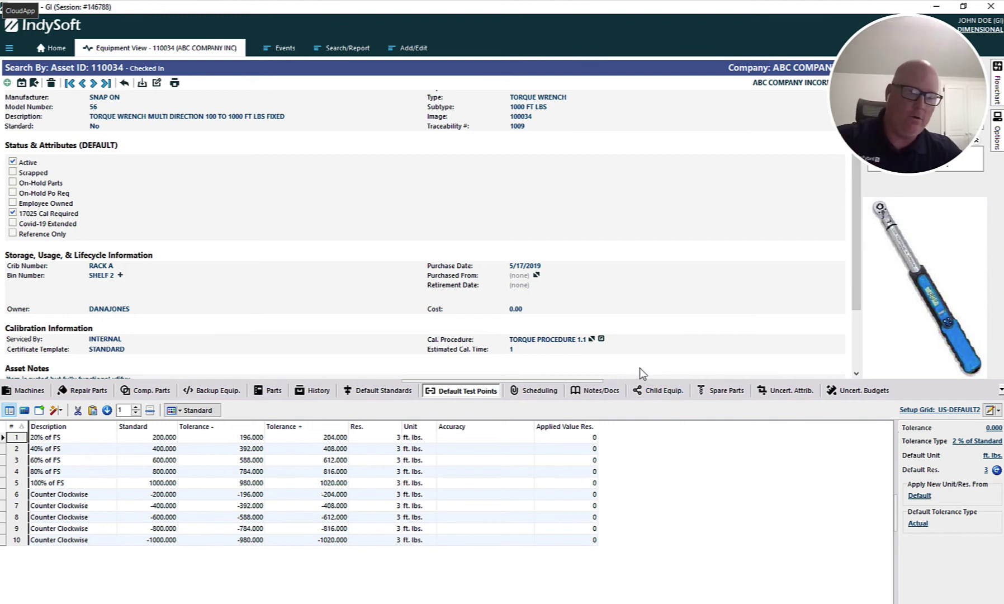
- Open asset PG-601 of ABC COMPANY - UK and set its test point setup grid to UK-PRESSURE
click(124, 84)
click(170, 106)
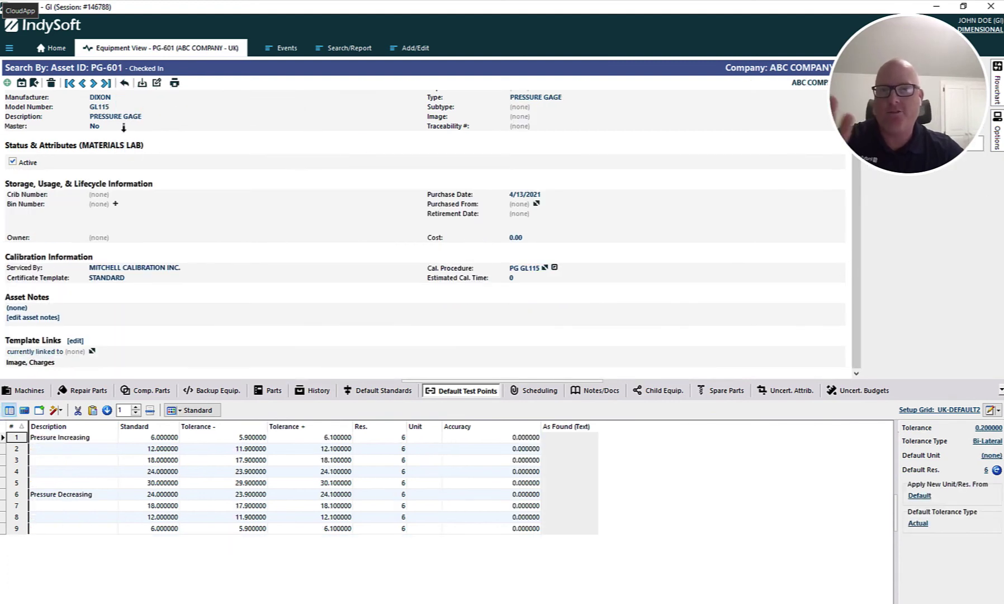
click(951, 414)
click(956, 438)
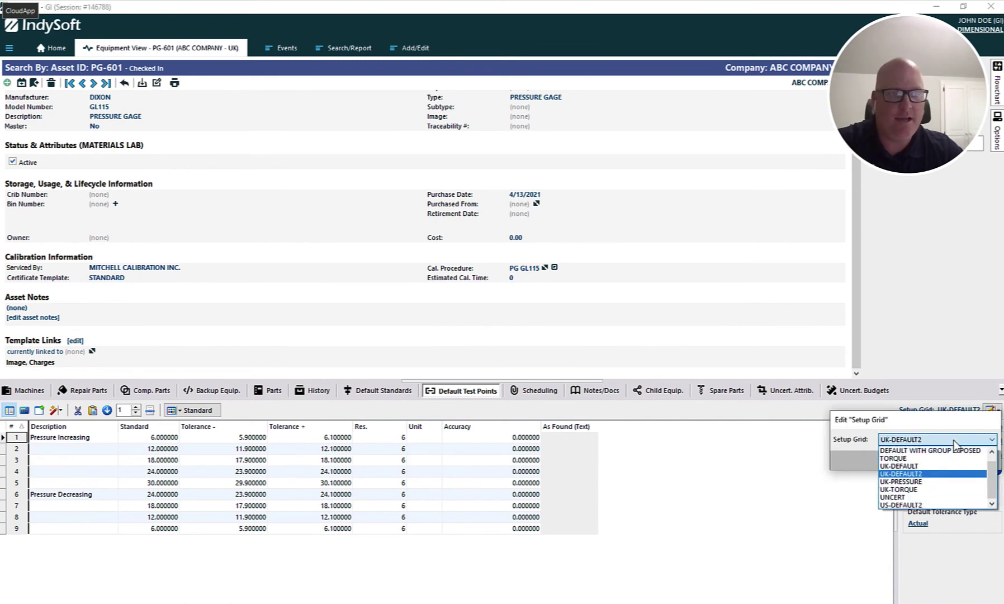
click(958, 473)
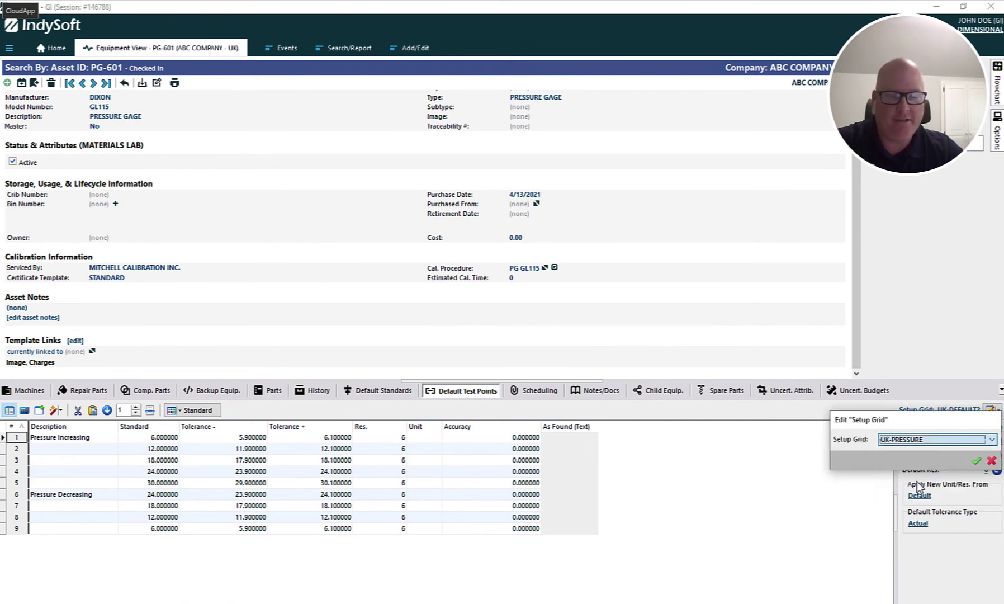
click(970, 463)
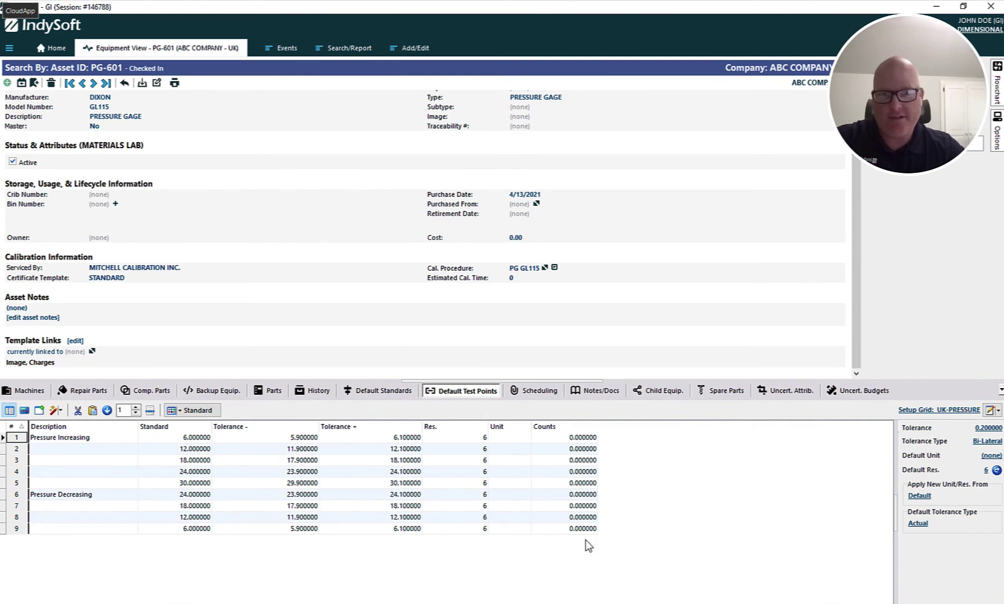
- Open asset 1236589 of ABC COMPANY - UK and set its test point setup grid to UK-TORQUE
click(125, 83)
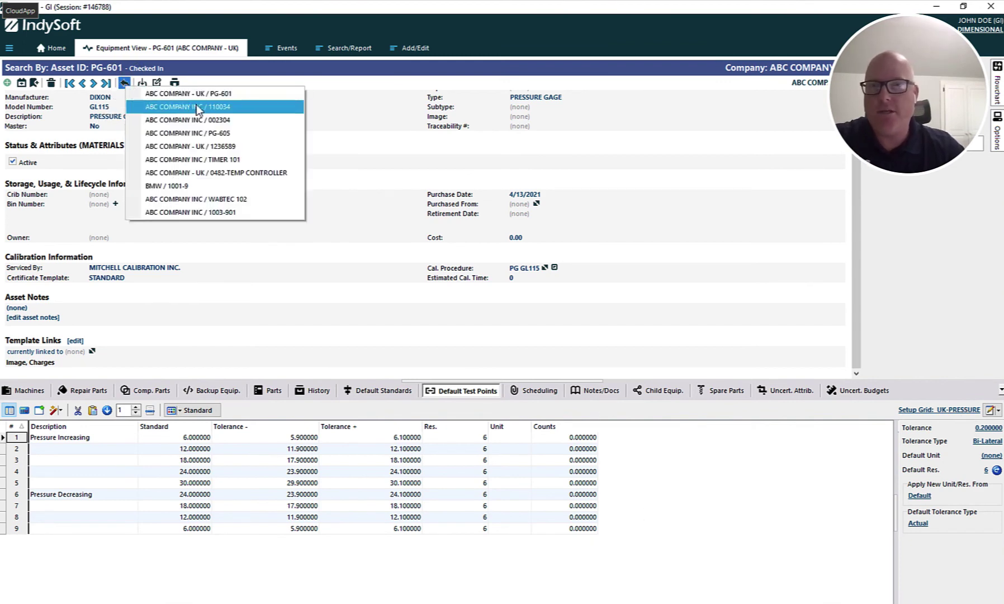
click(200, 147)
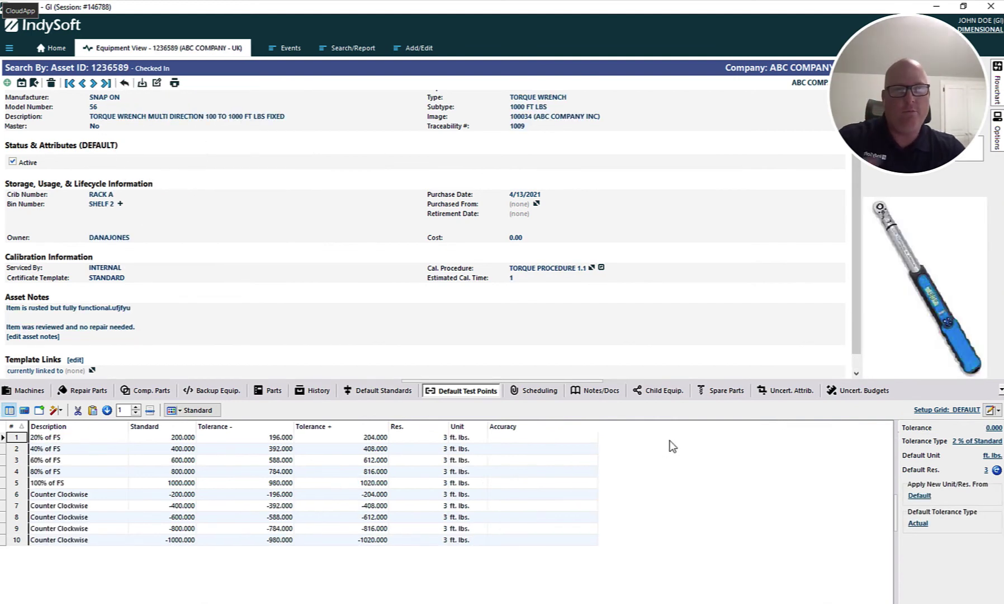
click(960, 410)
click(950, 437)
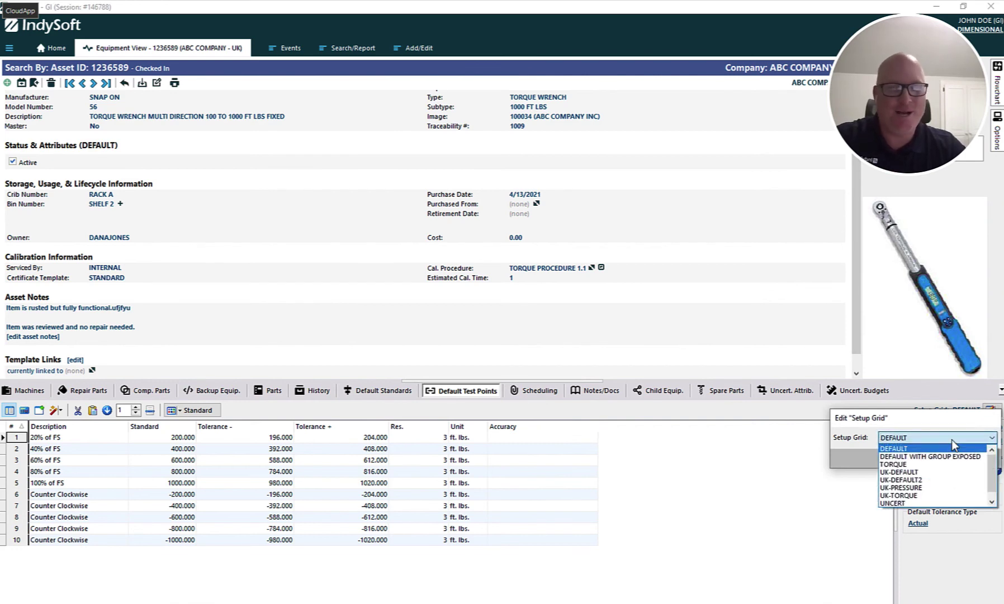
click(924, 495)
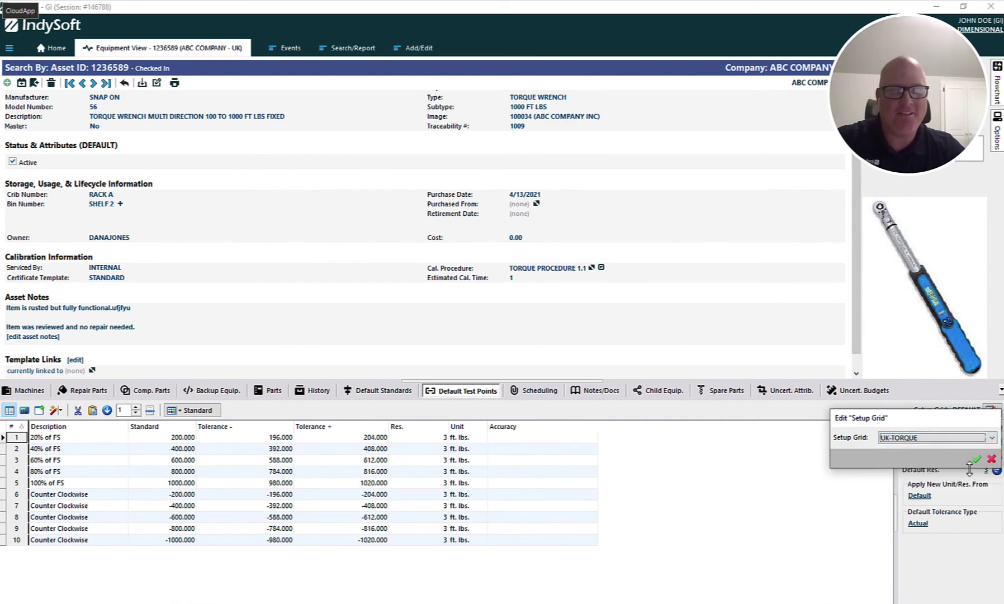
click(975, 462)
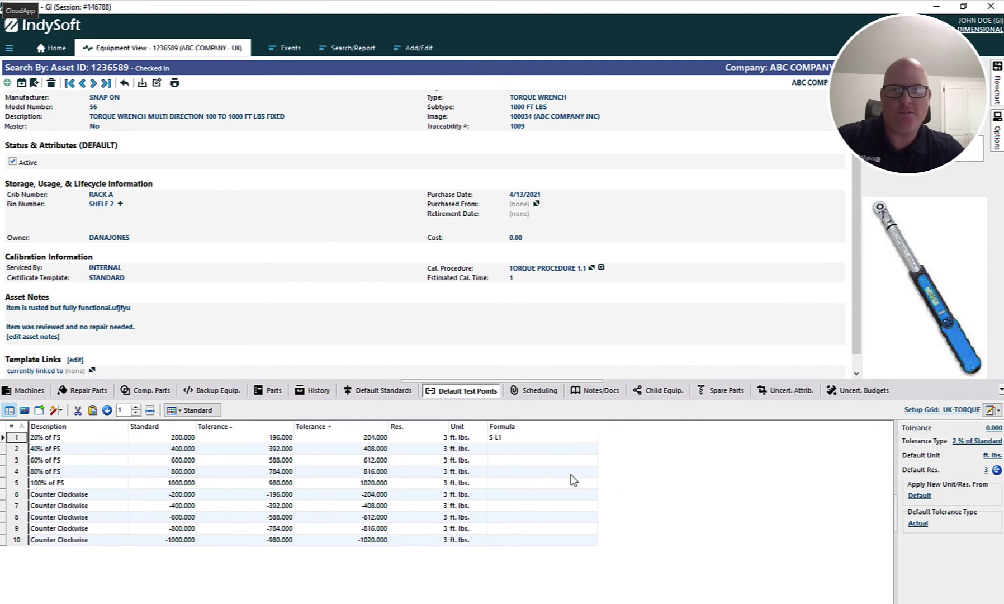
click(521, 437)
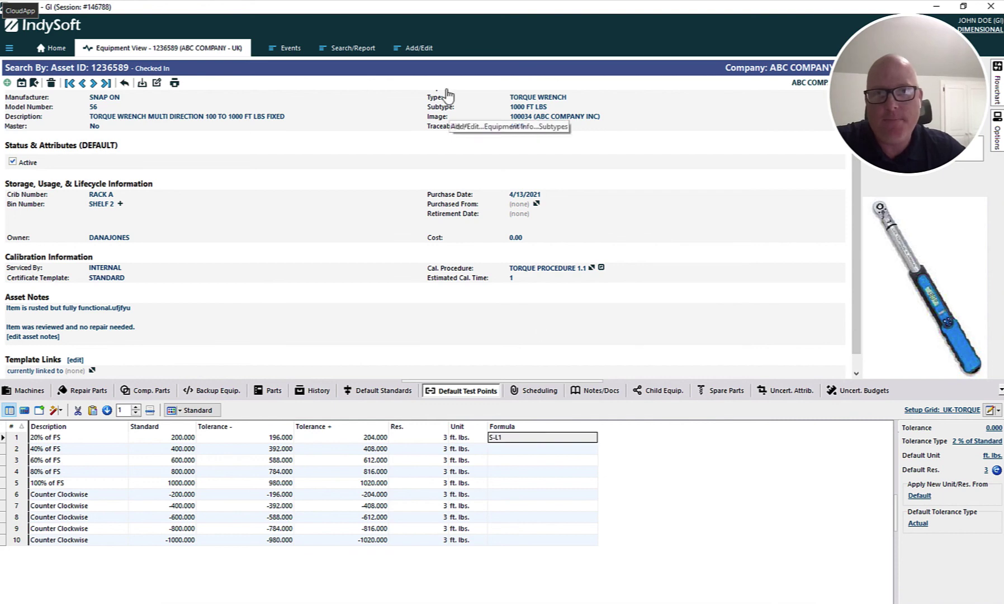
- Open the TP_EDIT_PREFIX variable in the ABC COMPANY - UK record's custom information and examine its name and text value
click(414, 54)
mouse_move(425, 78)
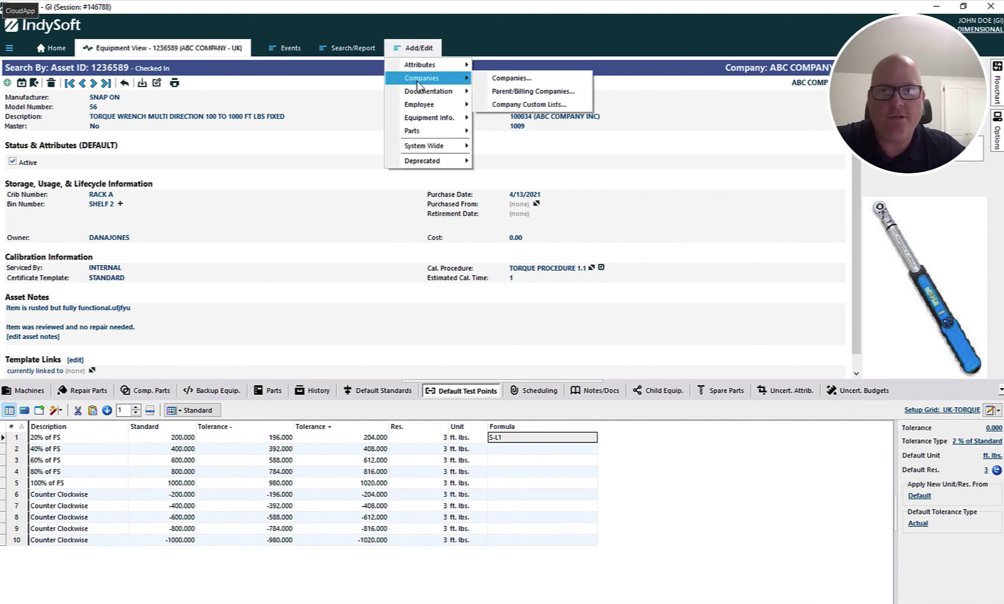
click(528, 77)
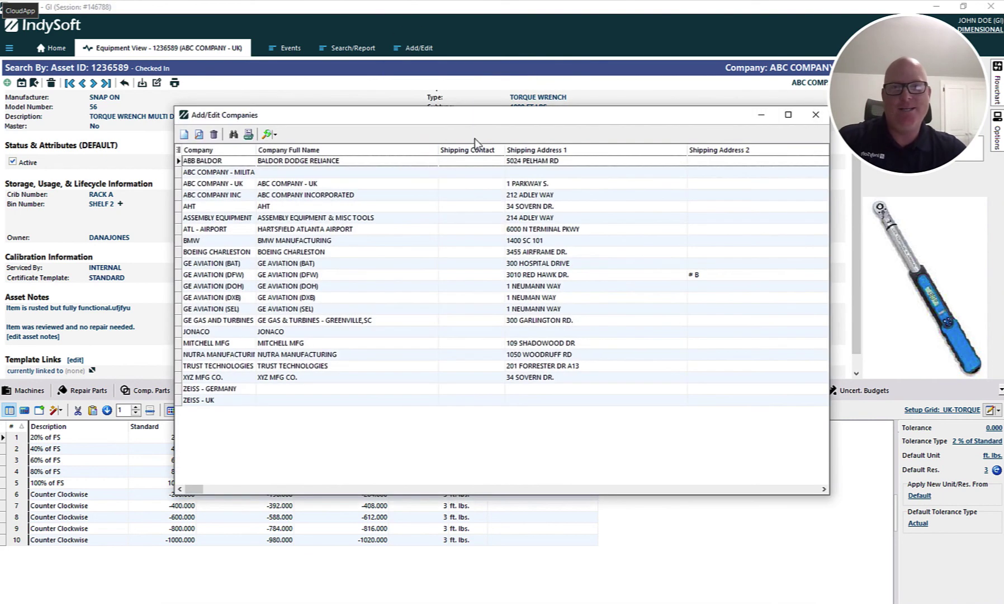
double_click(232, 187)
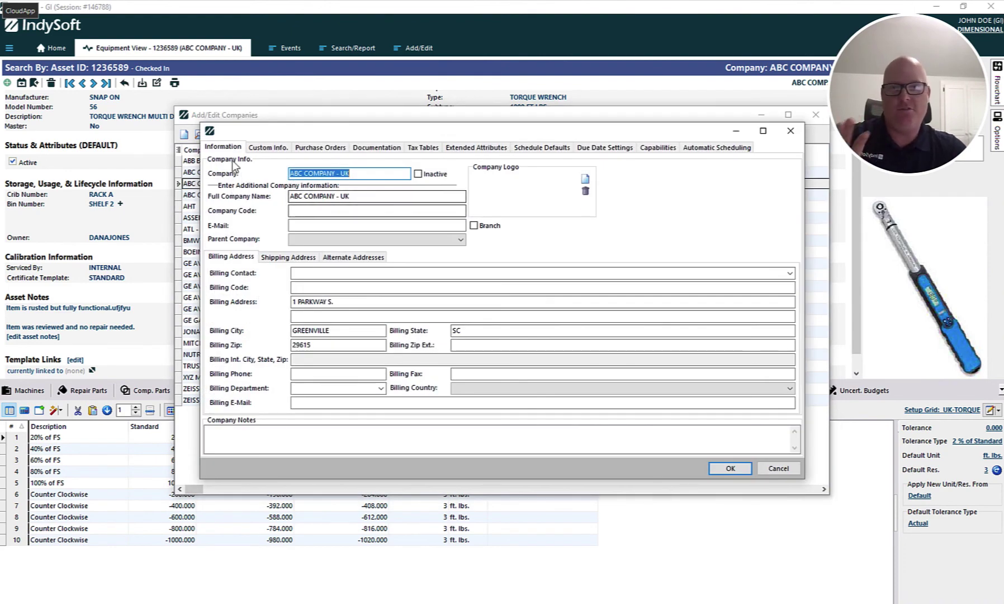
click(269, 149)
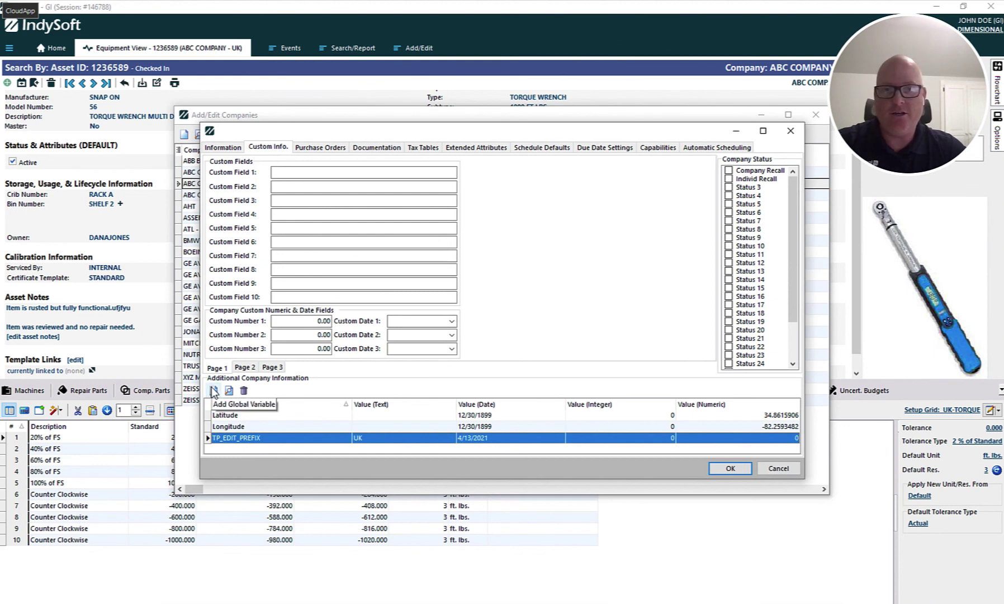
double_click(244, 438)
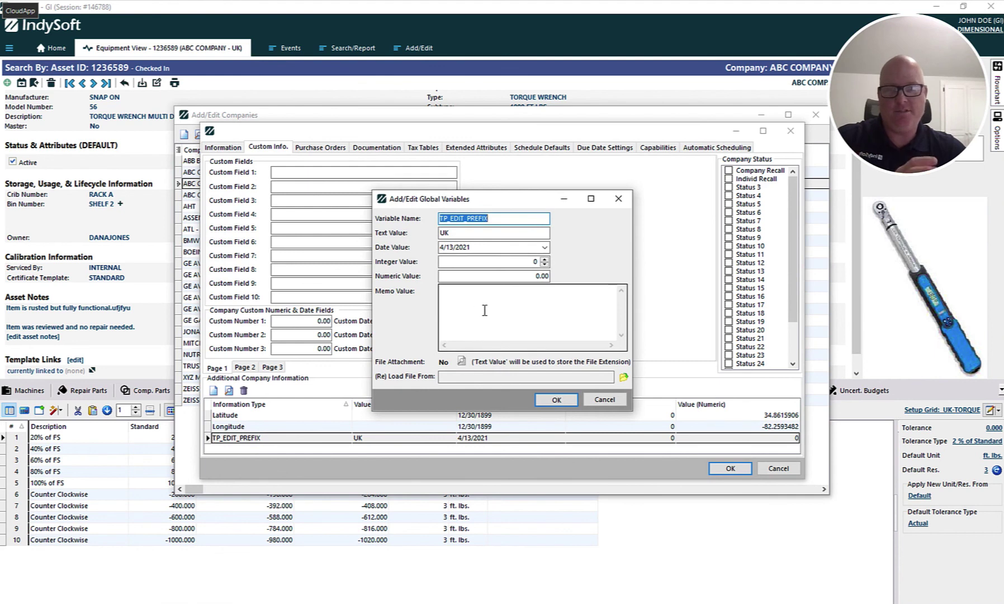
click(501, 218)
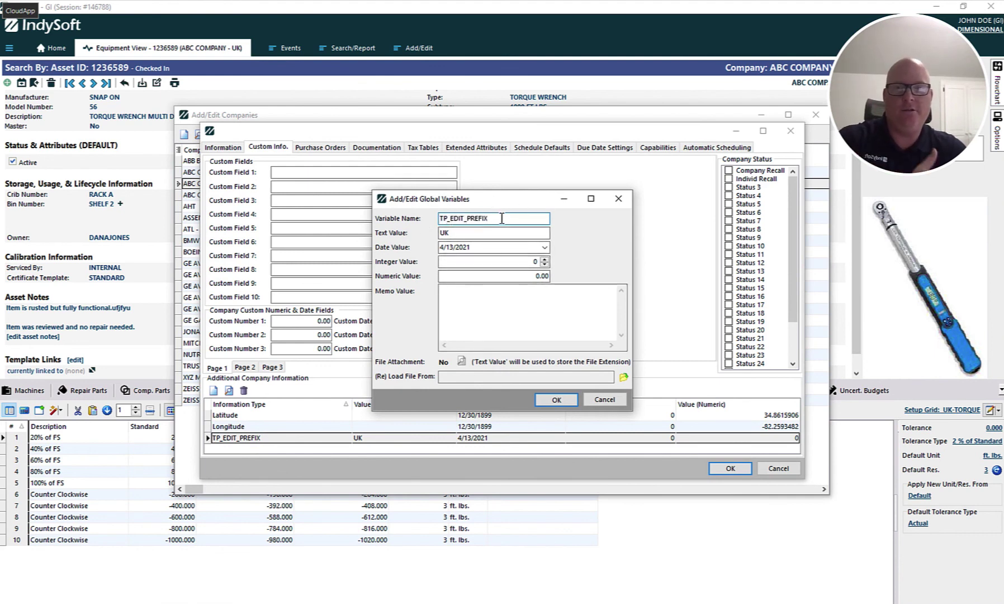
click(444, 233)
double_click(444, 233)
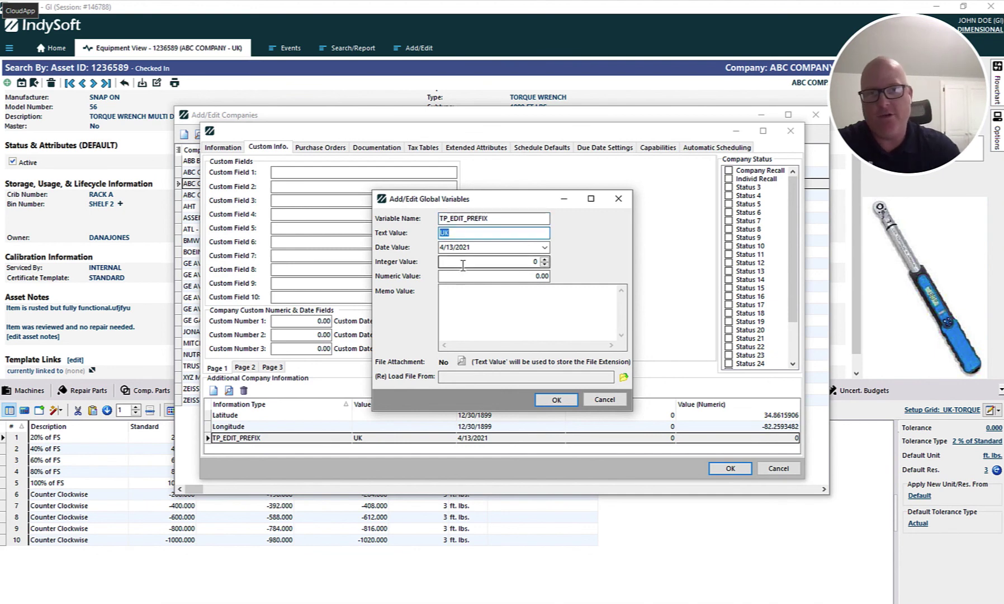